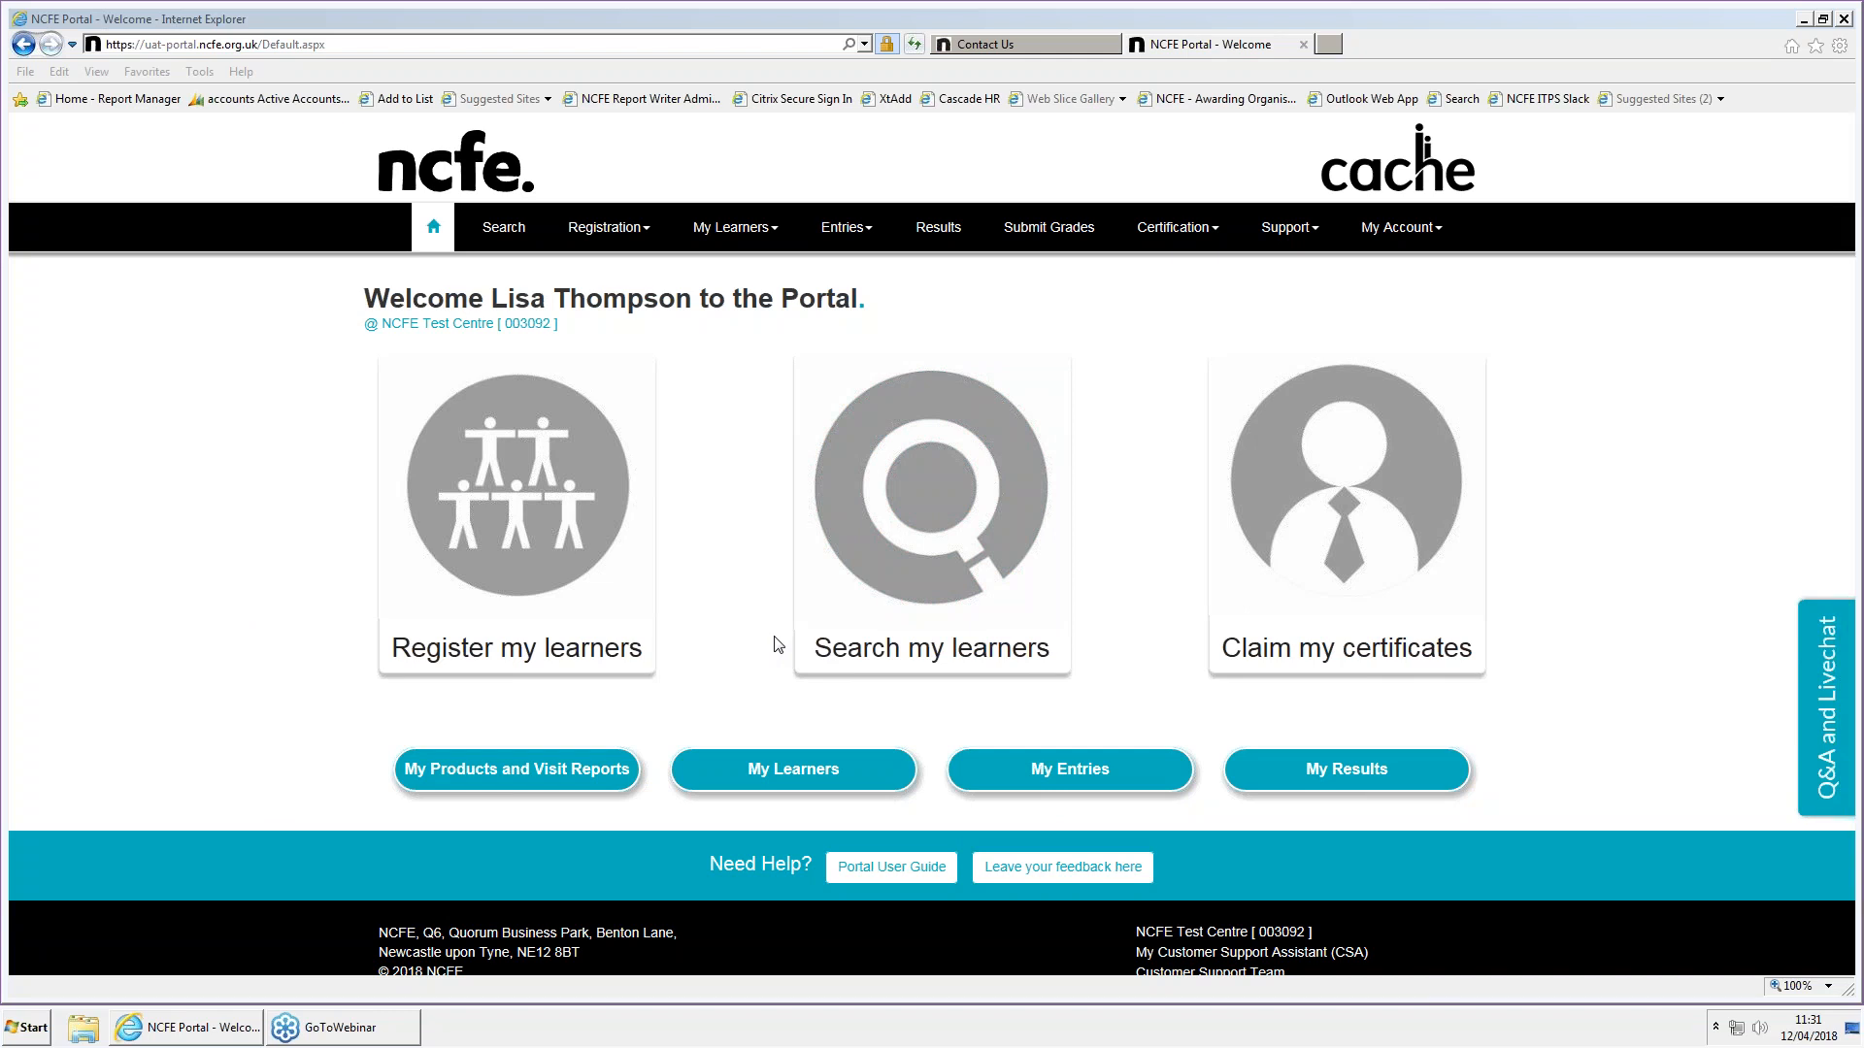
# Open the My Learners page and search for the learners in batch 805293420
pyautogui.click(782, 763)
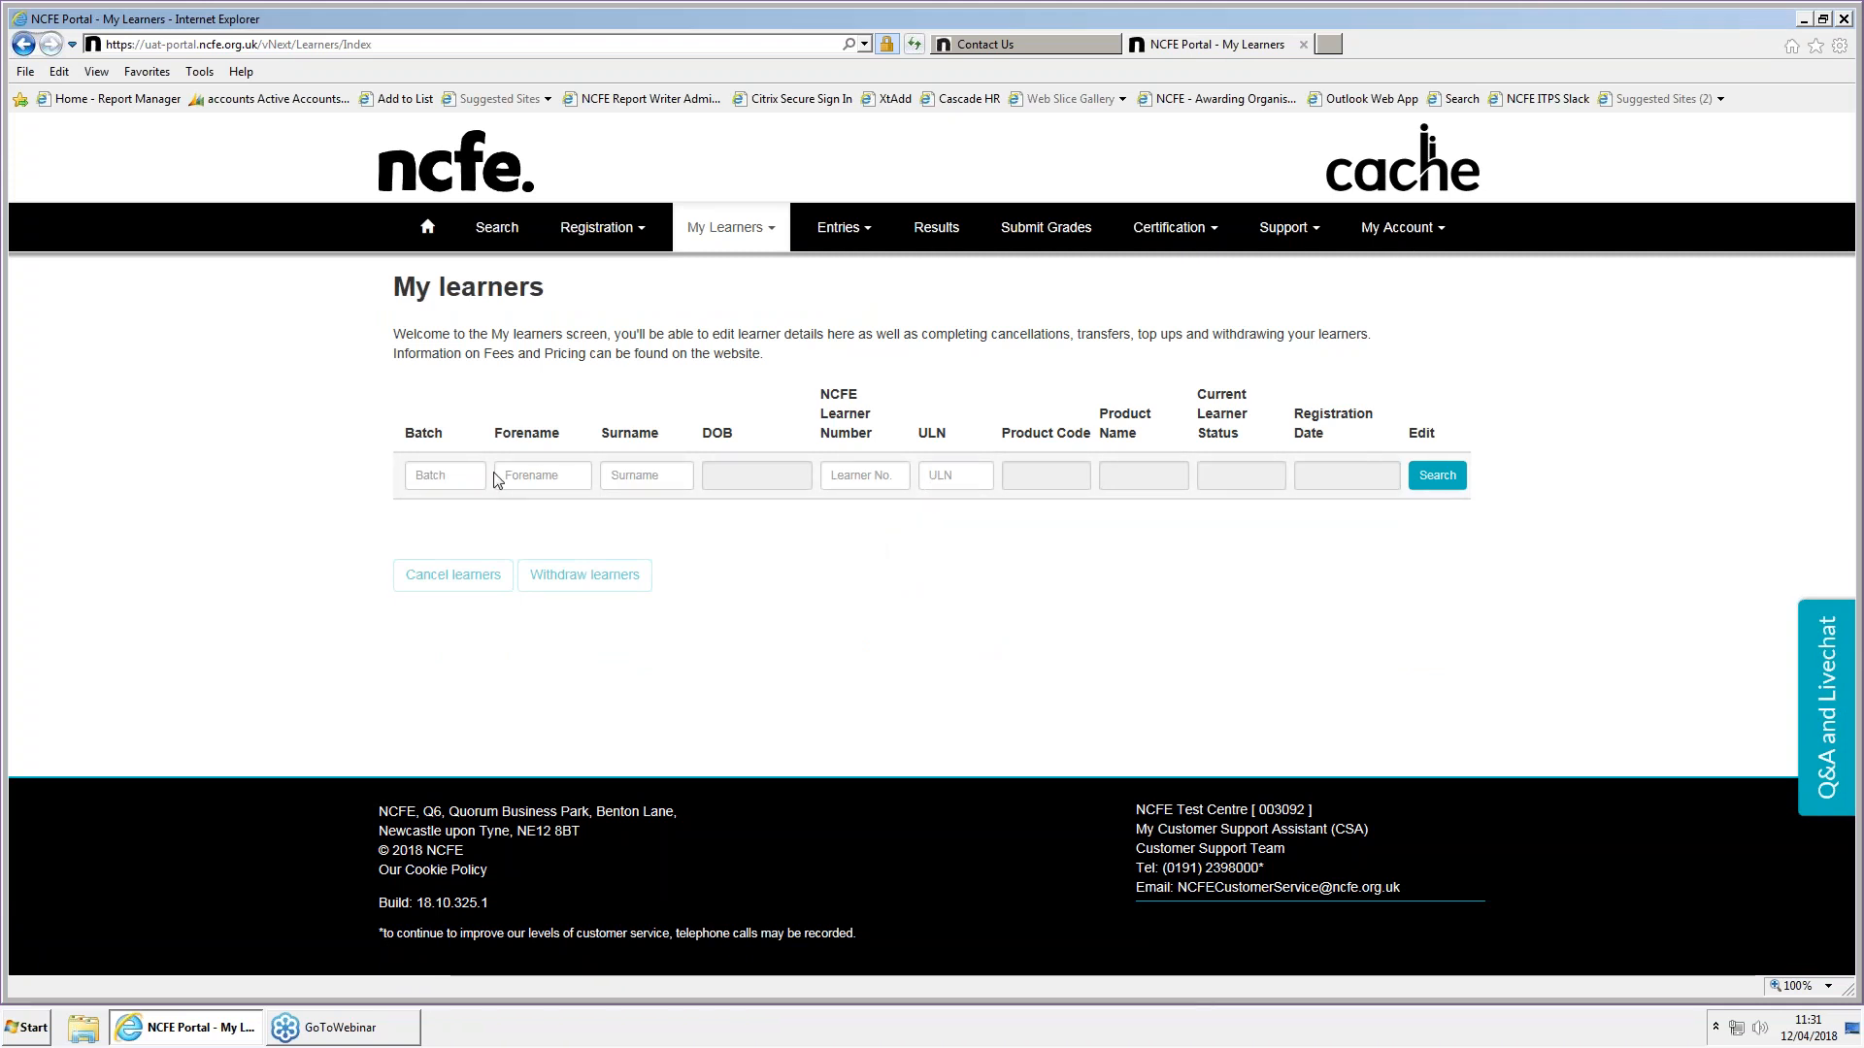
pyautogui.click(446, 481)
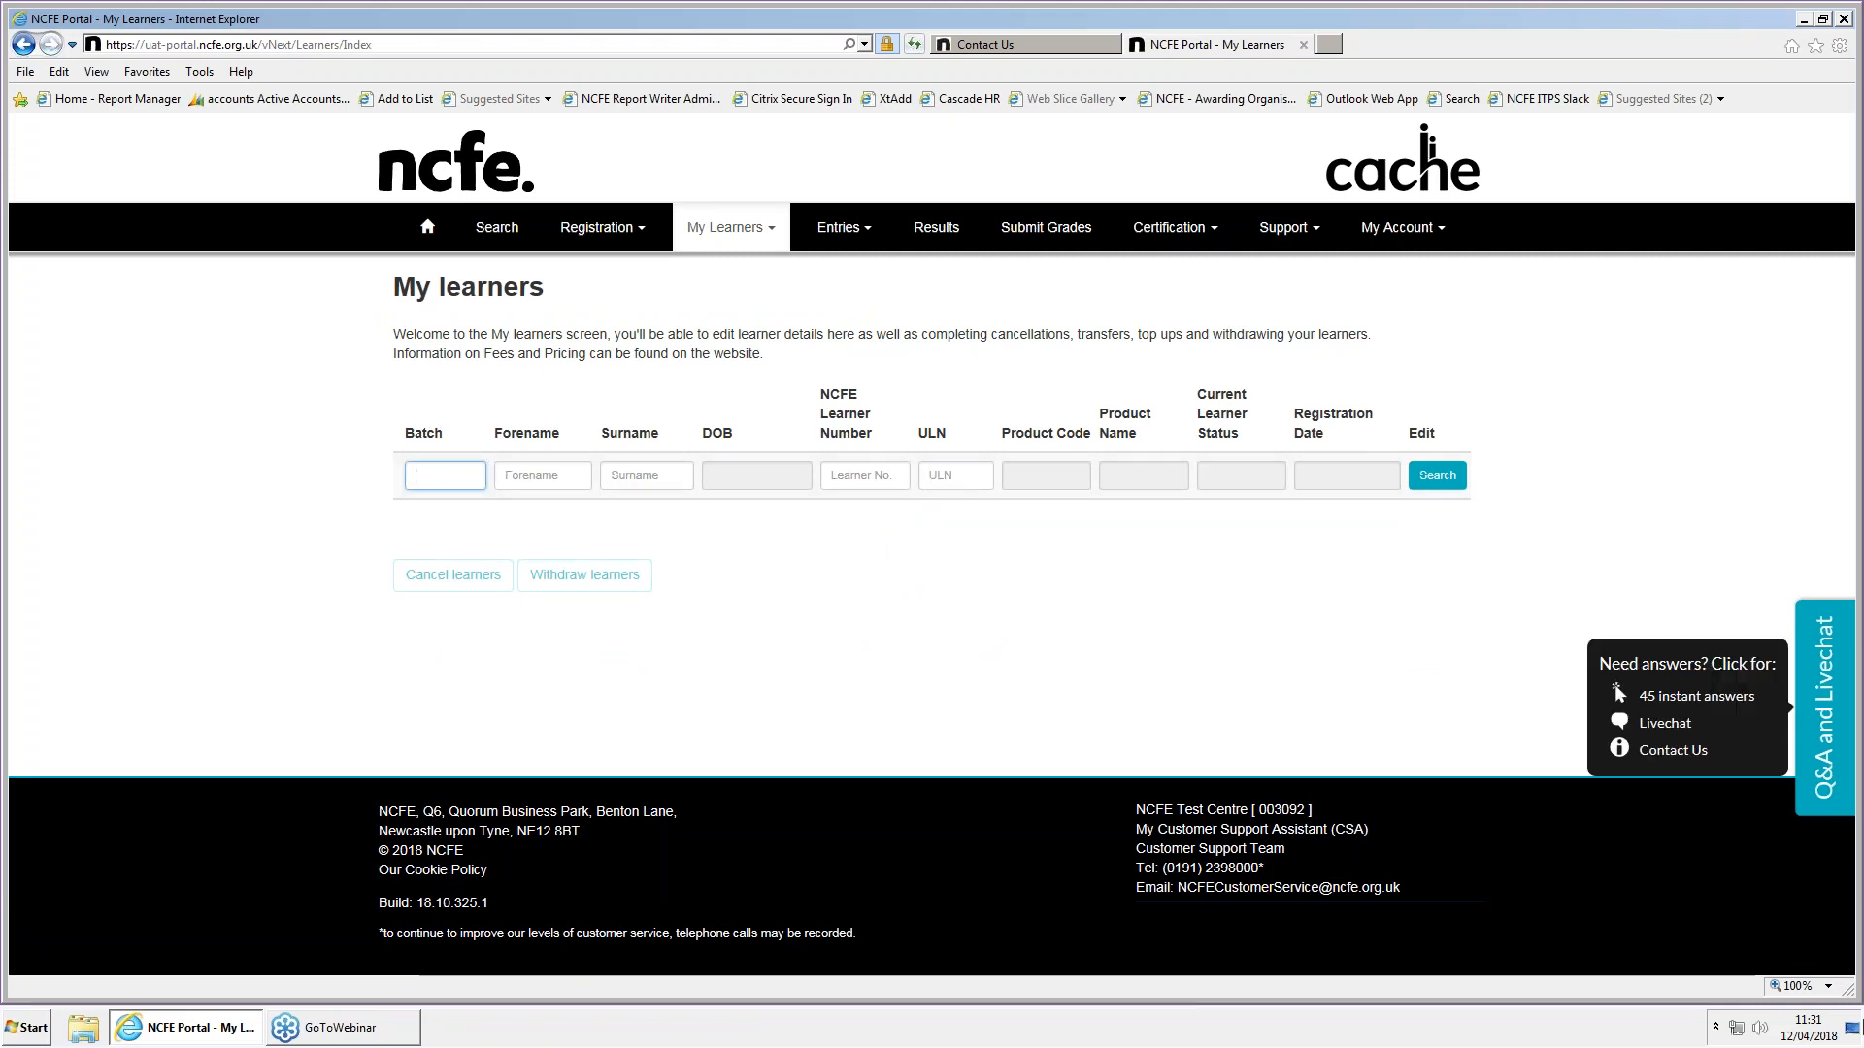
pyautogui.write('80')
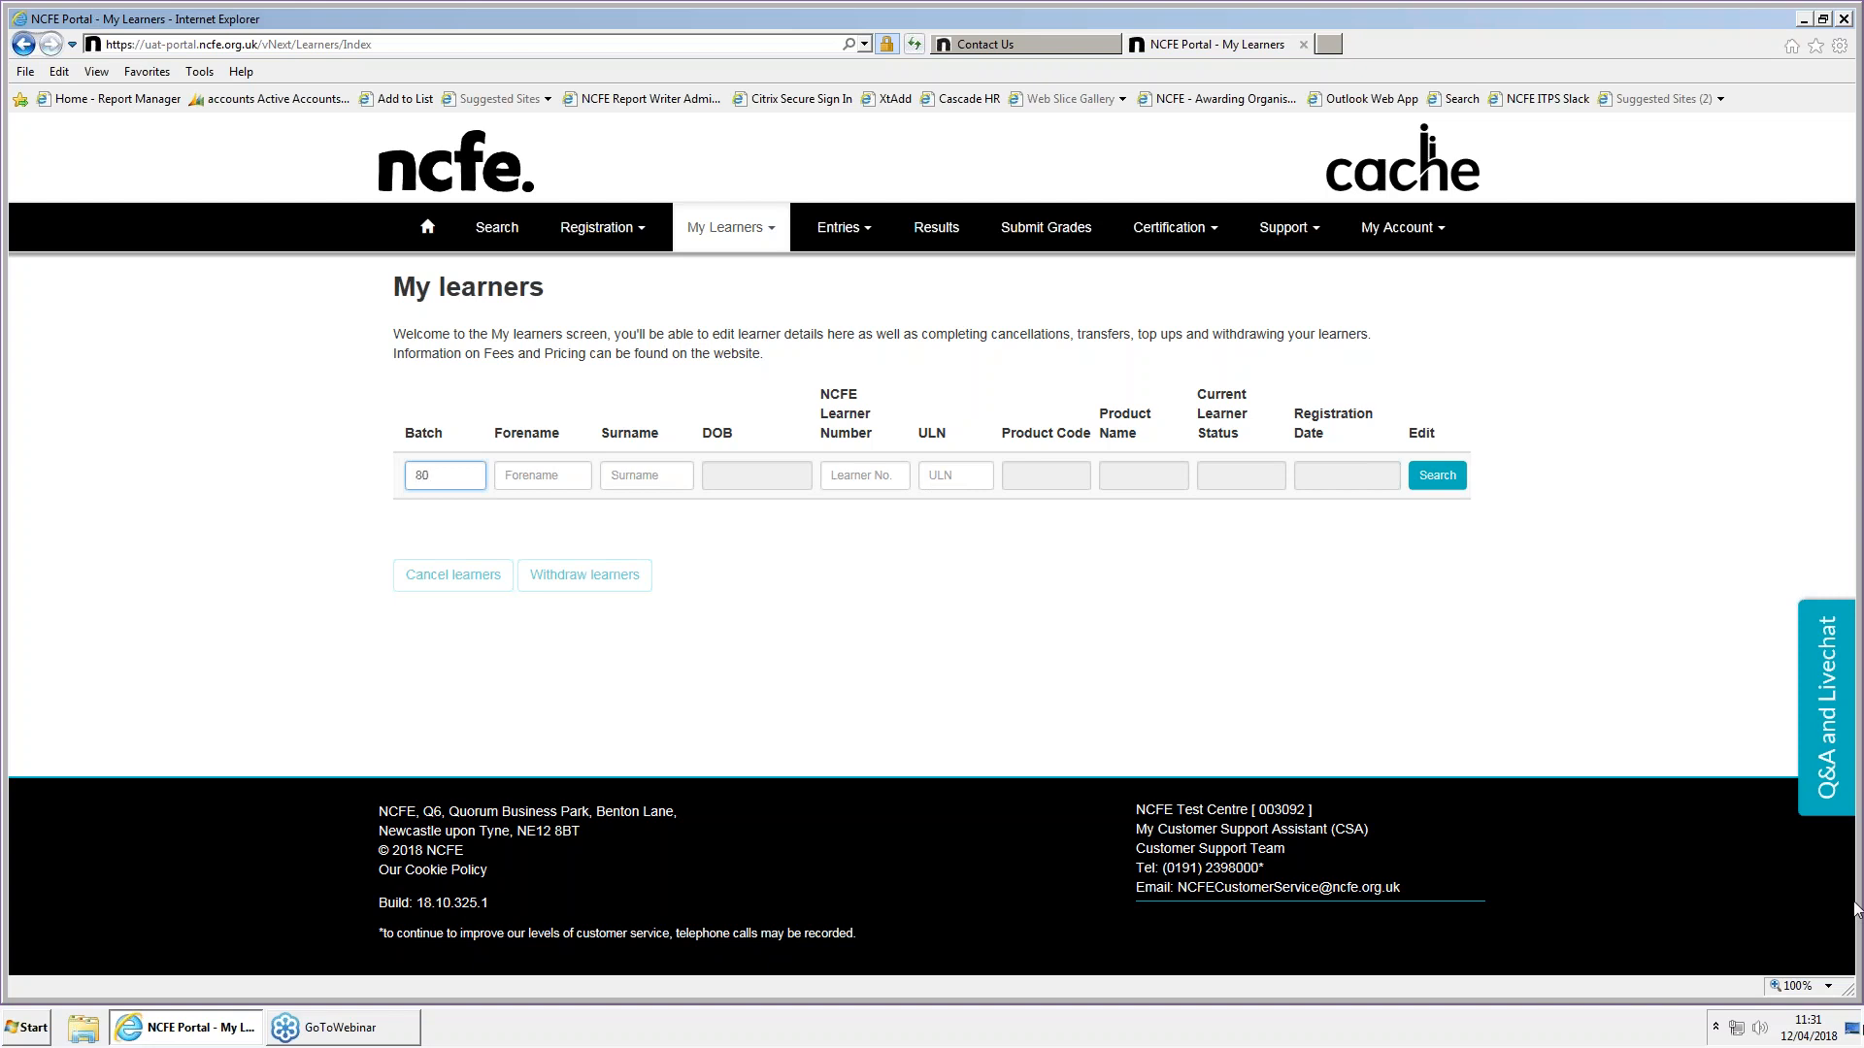
pyautogui.write('5293420')
pyautogui.click(1436, 477)
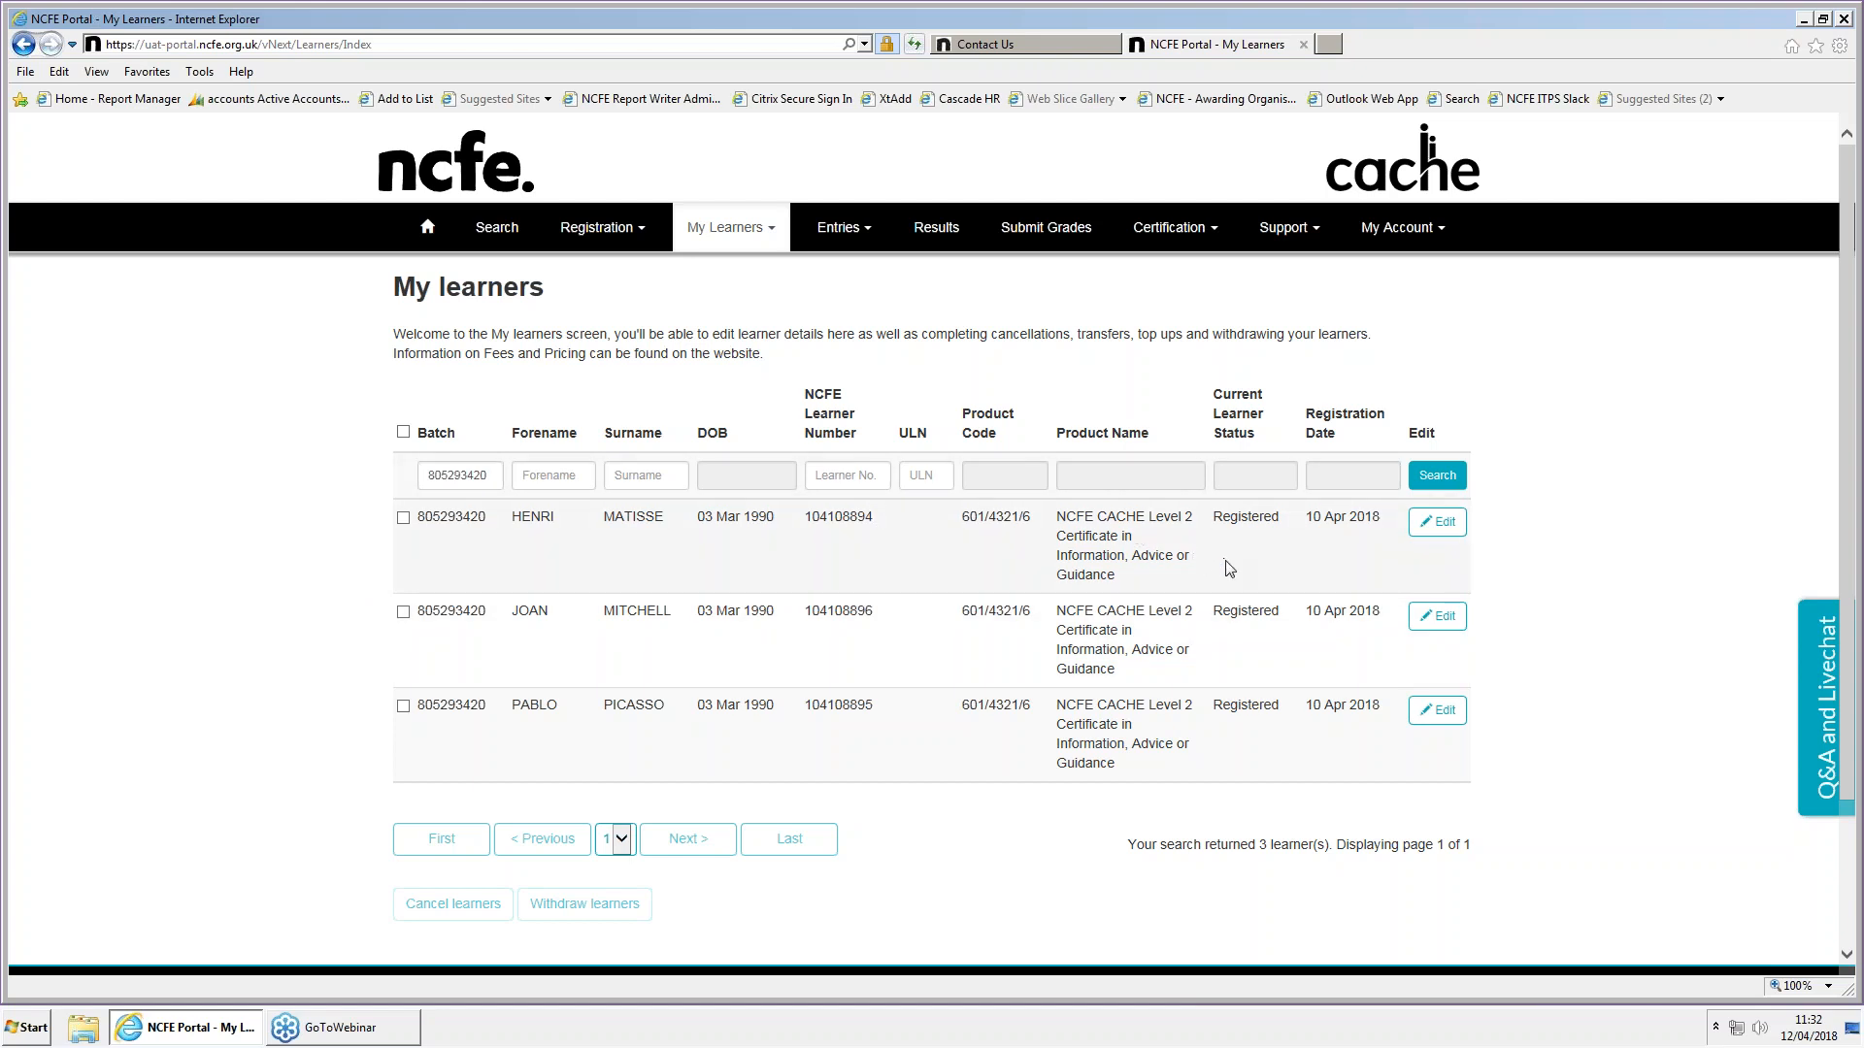
# Edit the first listed learner, correcting the spelling of the forename and adding a second forename after it
pyautogui.click(1432, 540)
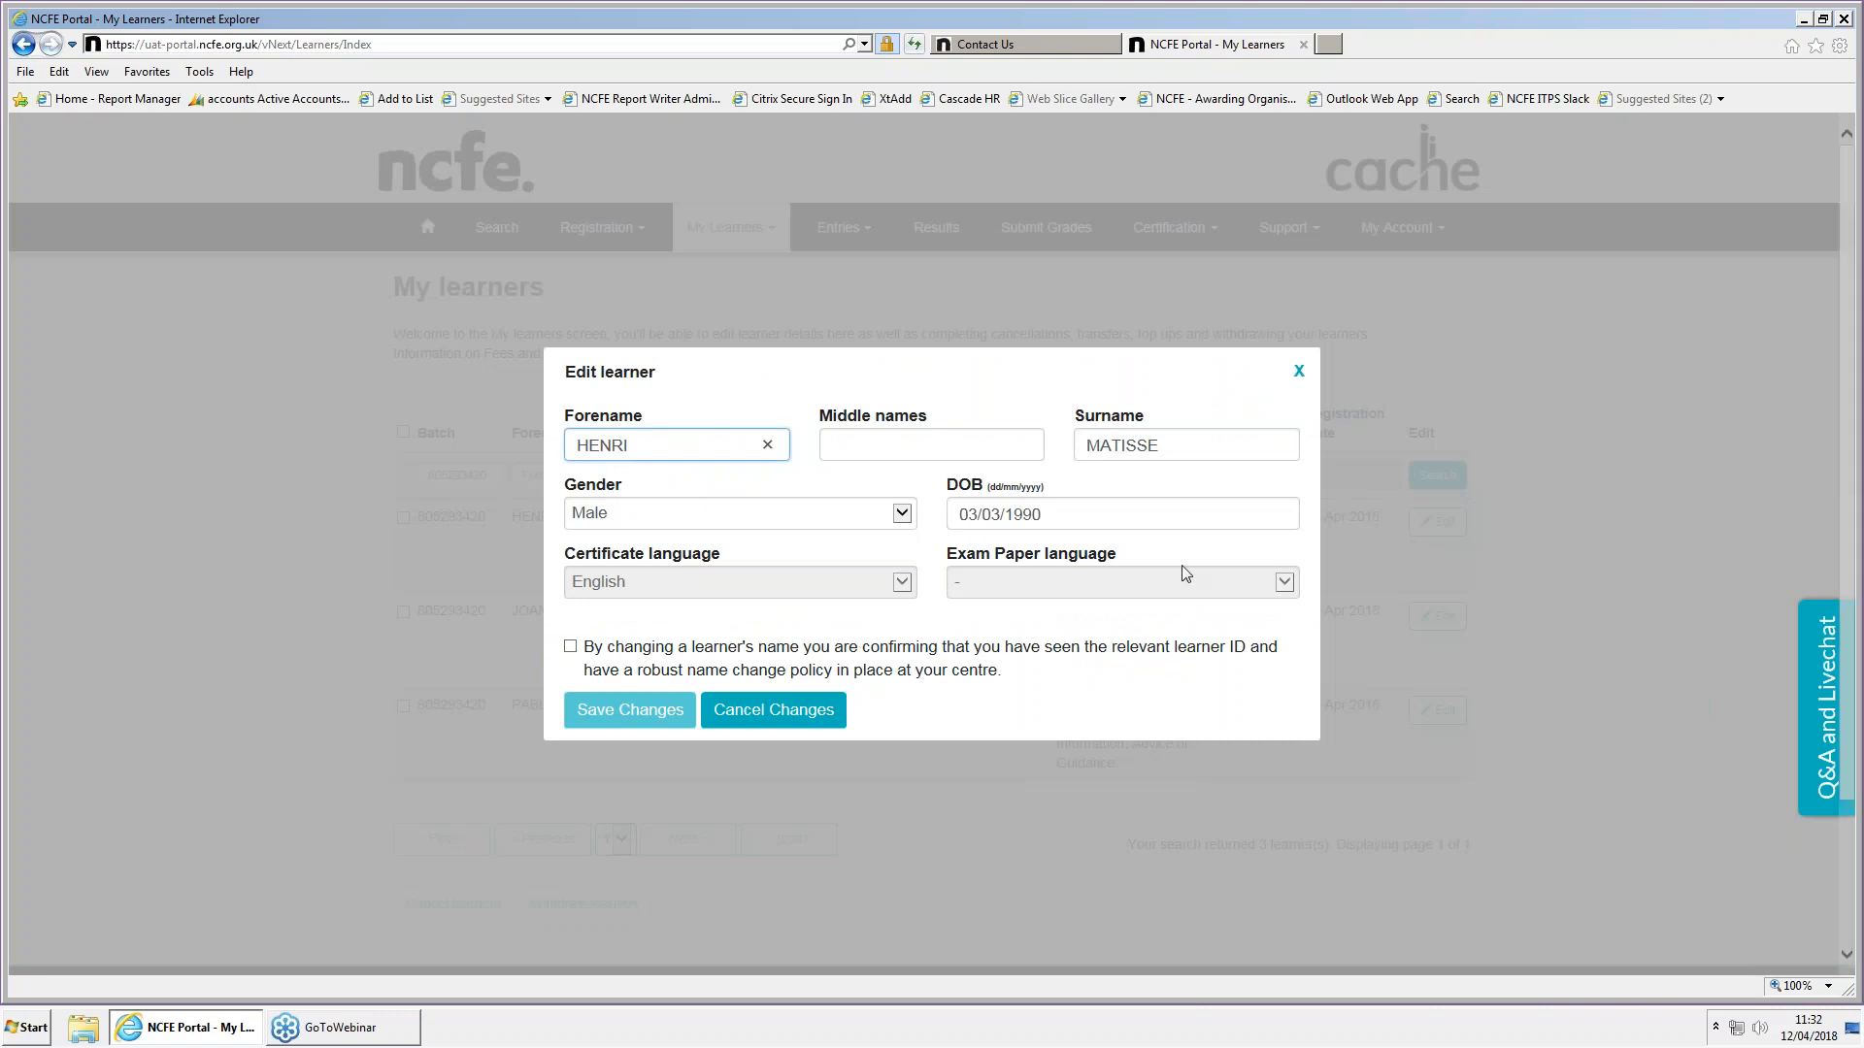
pyautogui.click(663, 445)
pyautogui.press('BackSpace')
pyautogui.write('y')
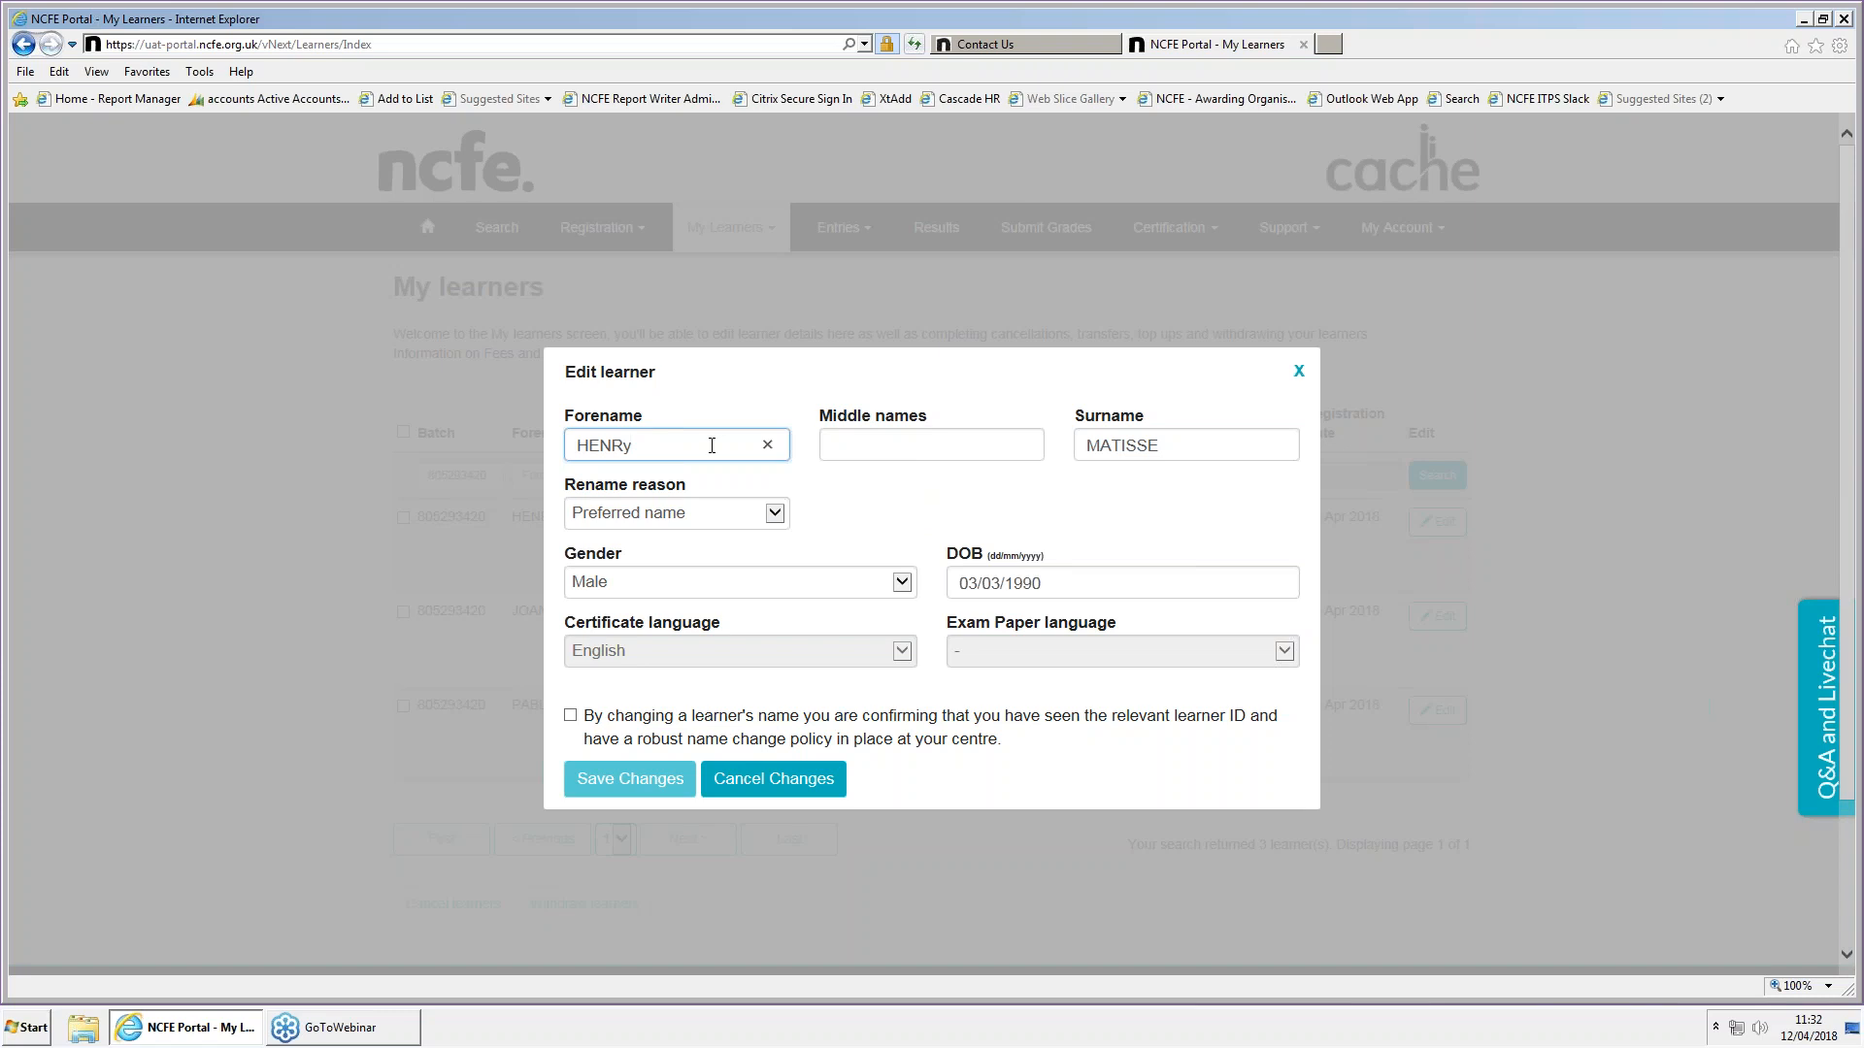
pyautogui.write('Paul')
pyautogui.click(844, 486)
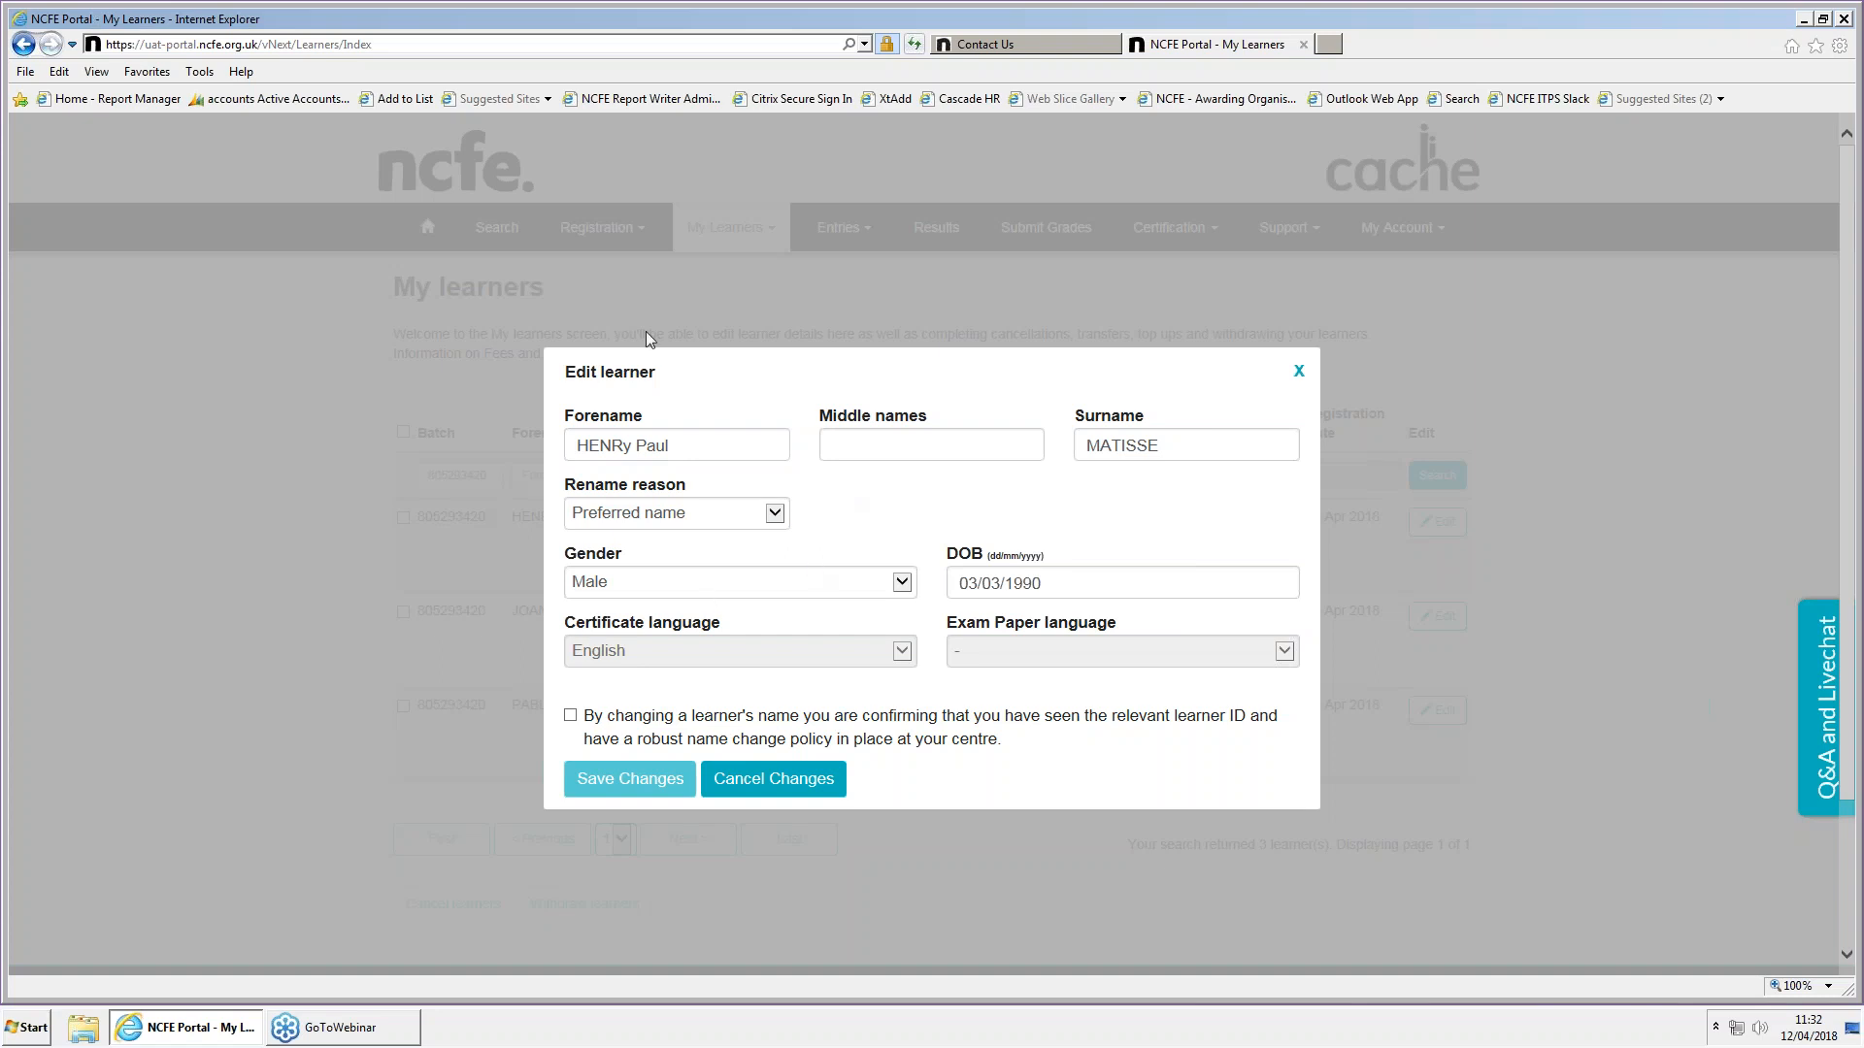
# Set the rename reason to Spelling mistake, accept the learner ID and name change policy declaration, and save the changes
pyautogui.click(720, 523)
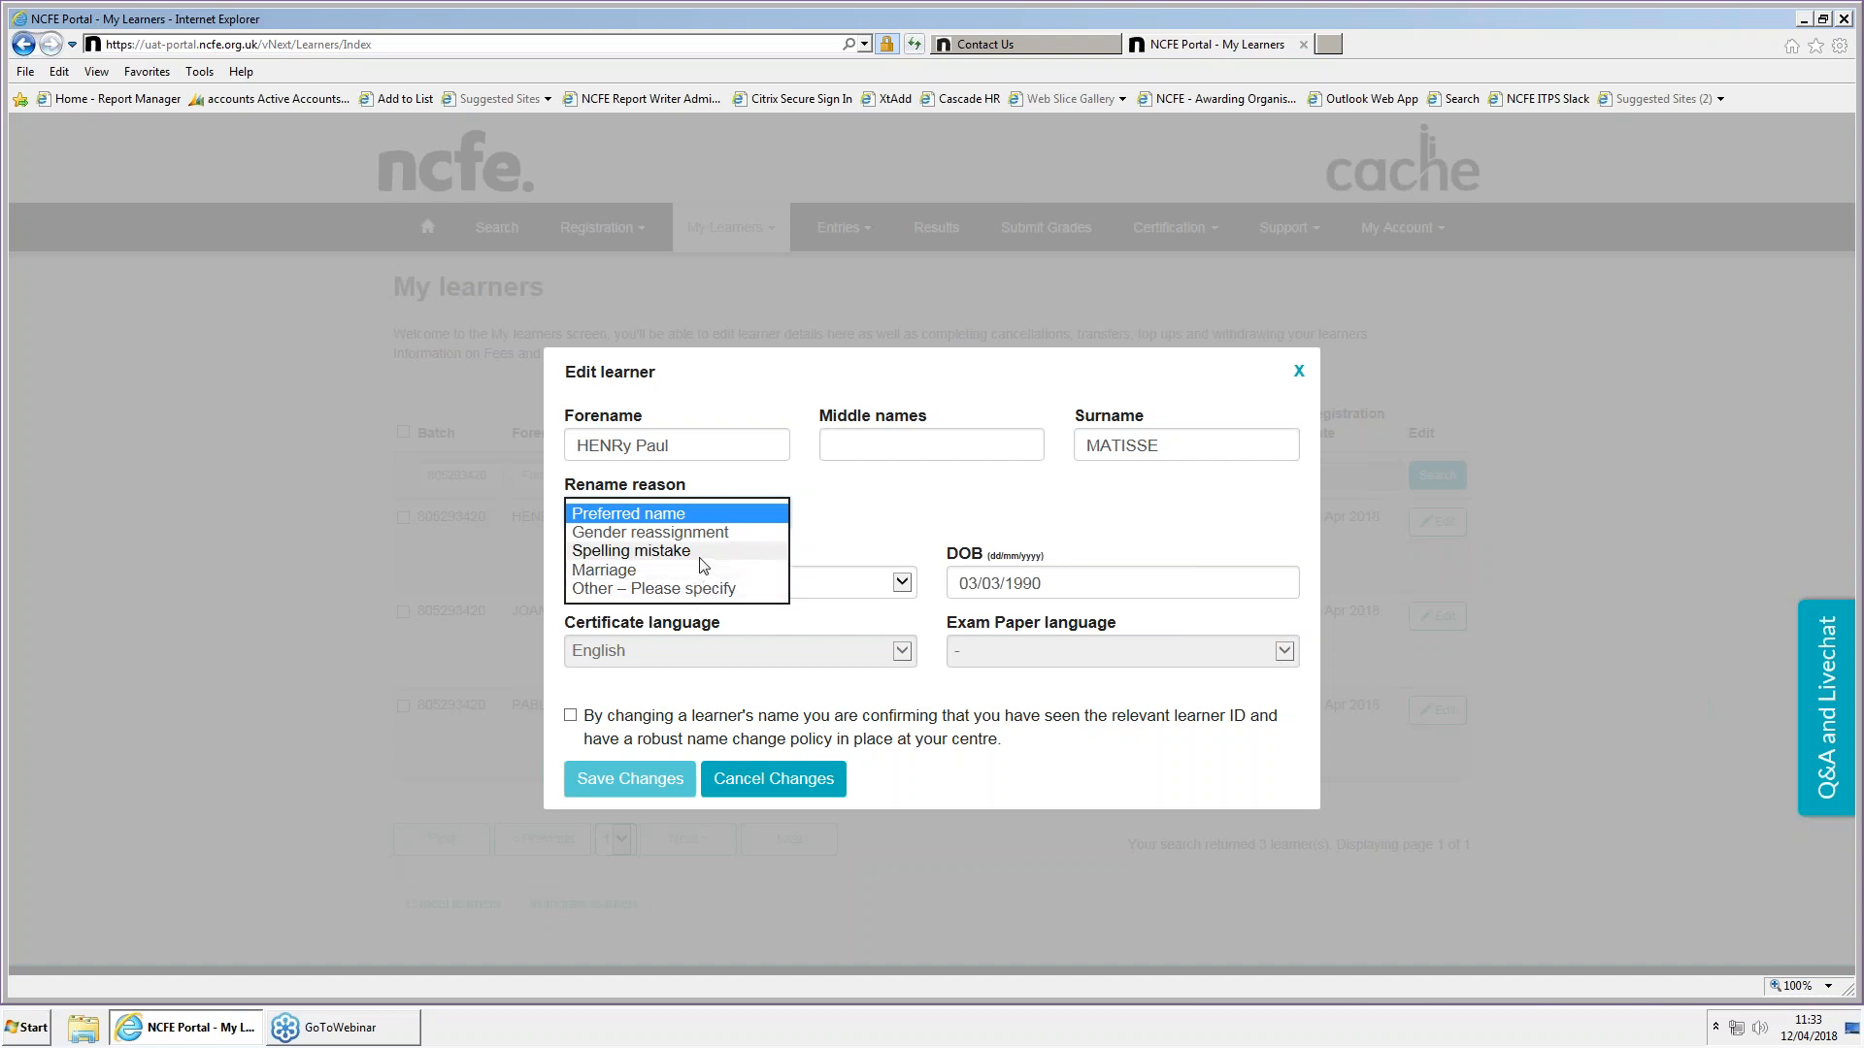
pyautogui.click(700, 553)
pyautogui.click(824, 501)
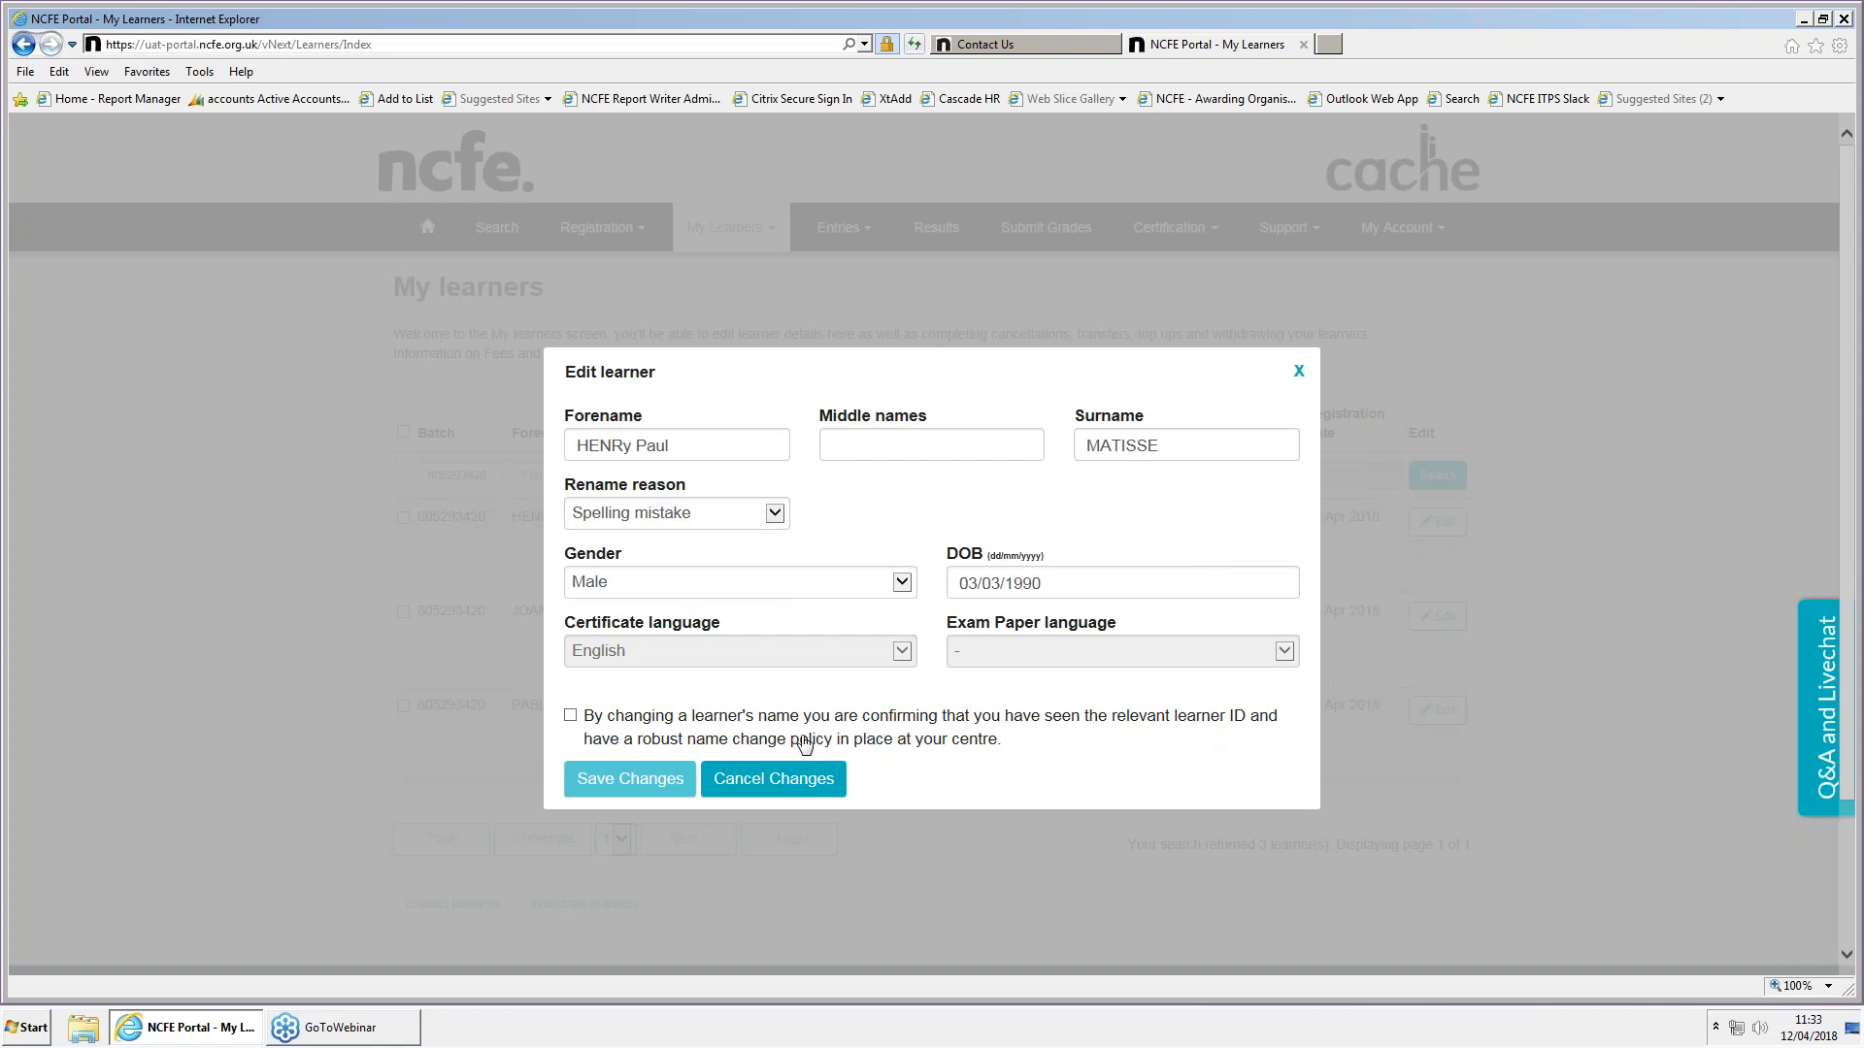
pyautogui.click(571, 716)
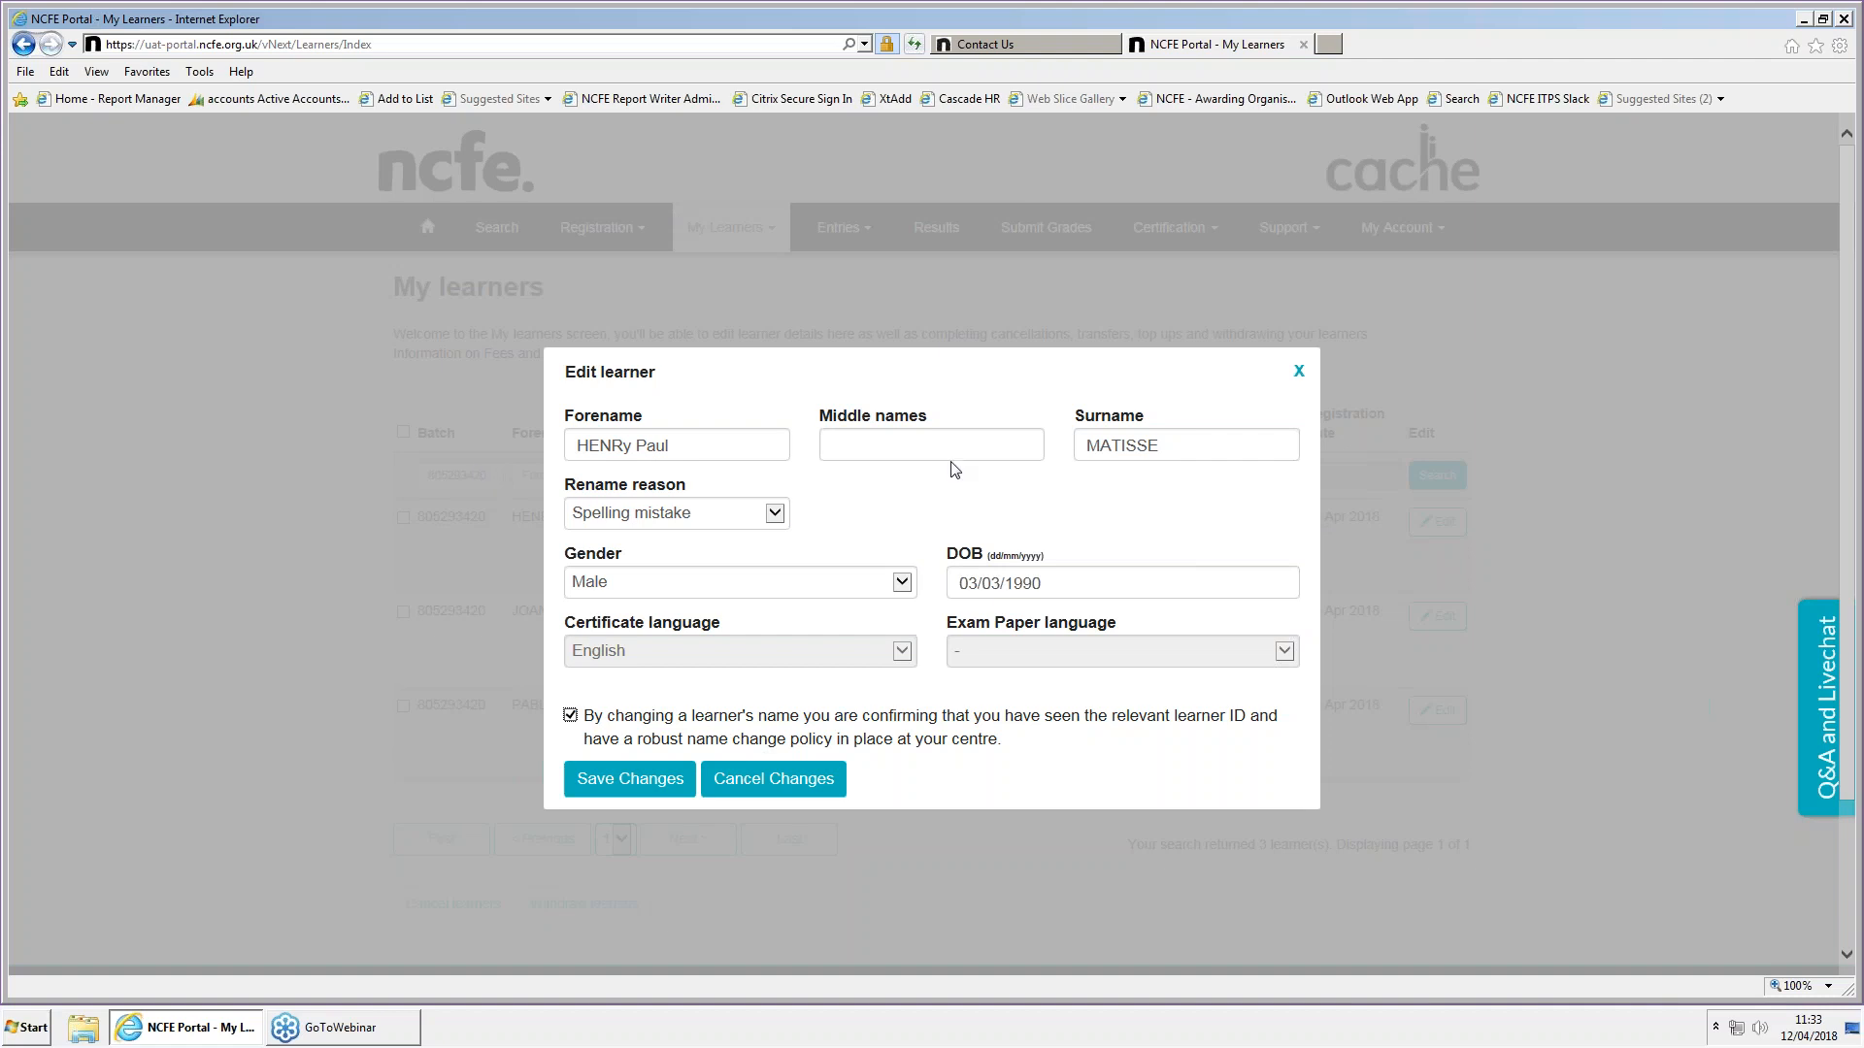
pyautogui.click(641, 777)
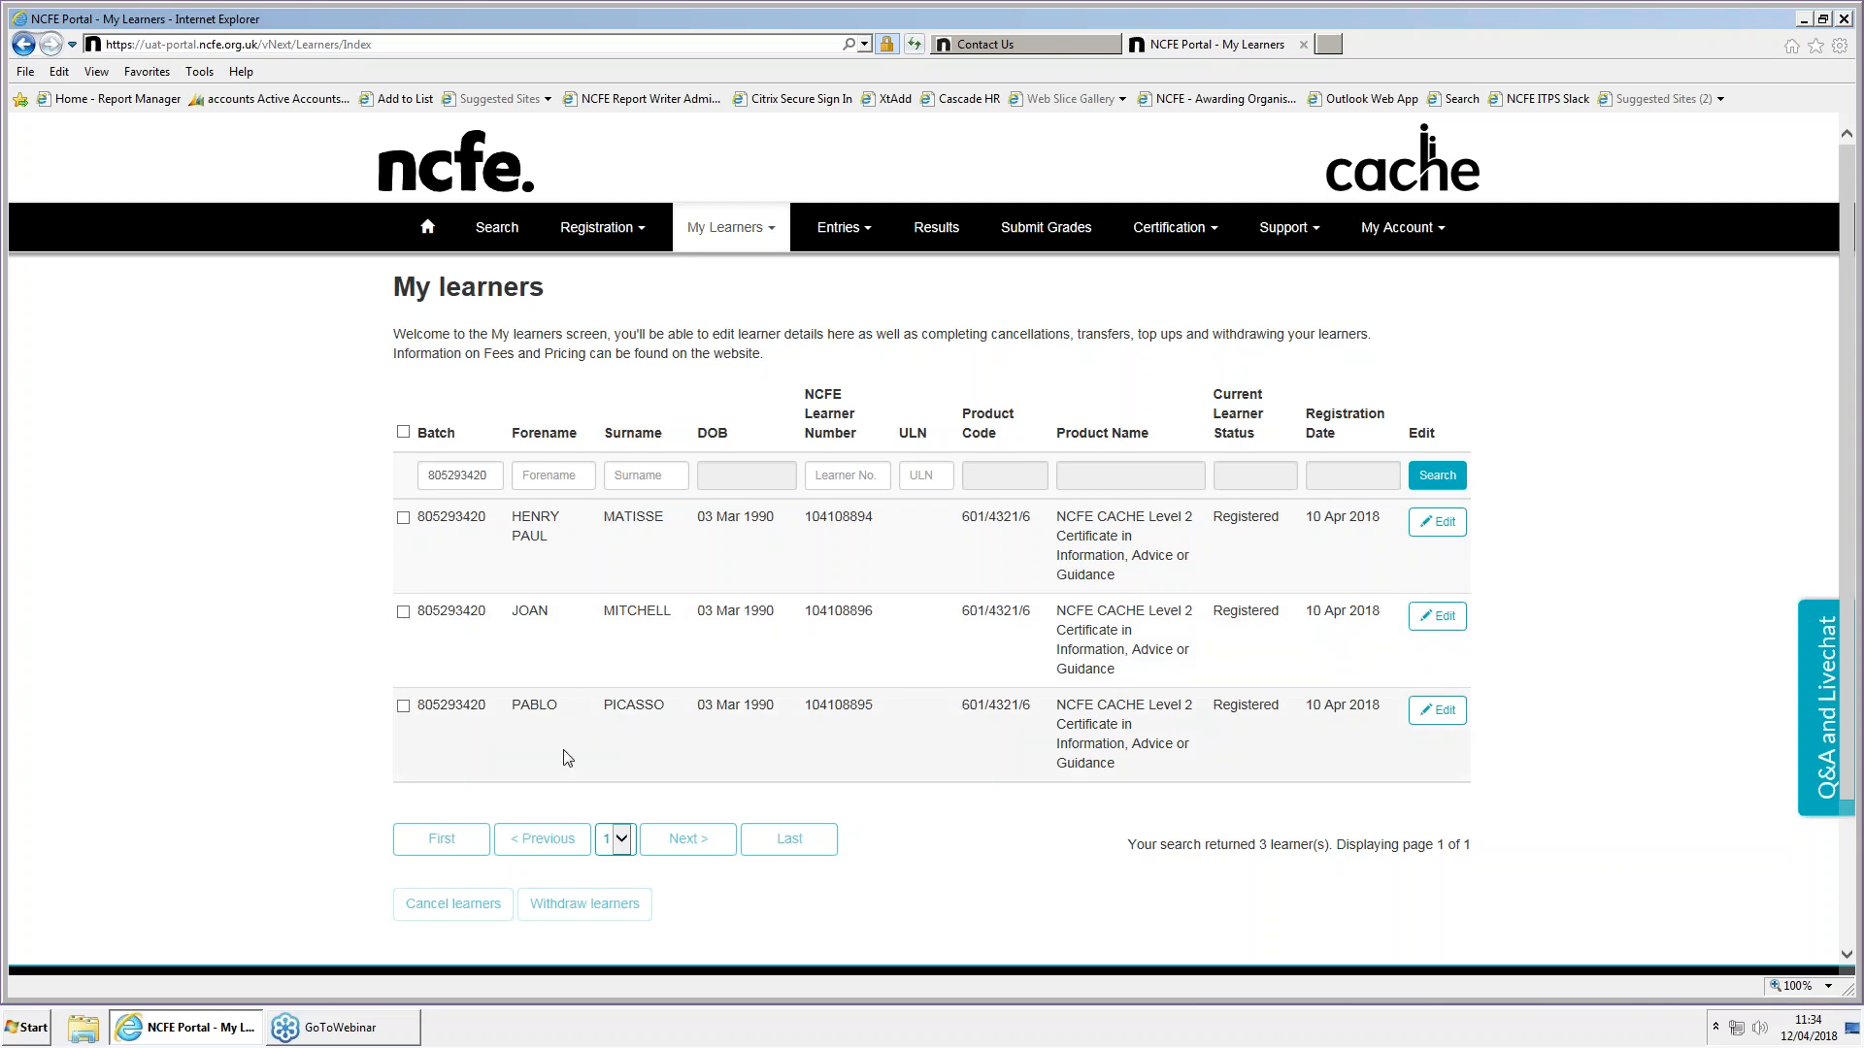
# Select the third listed learner, decline the permanent cancellation, and withdraw that learner instead
pyautogui.click(403, 707)
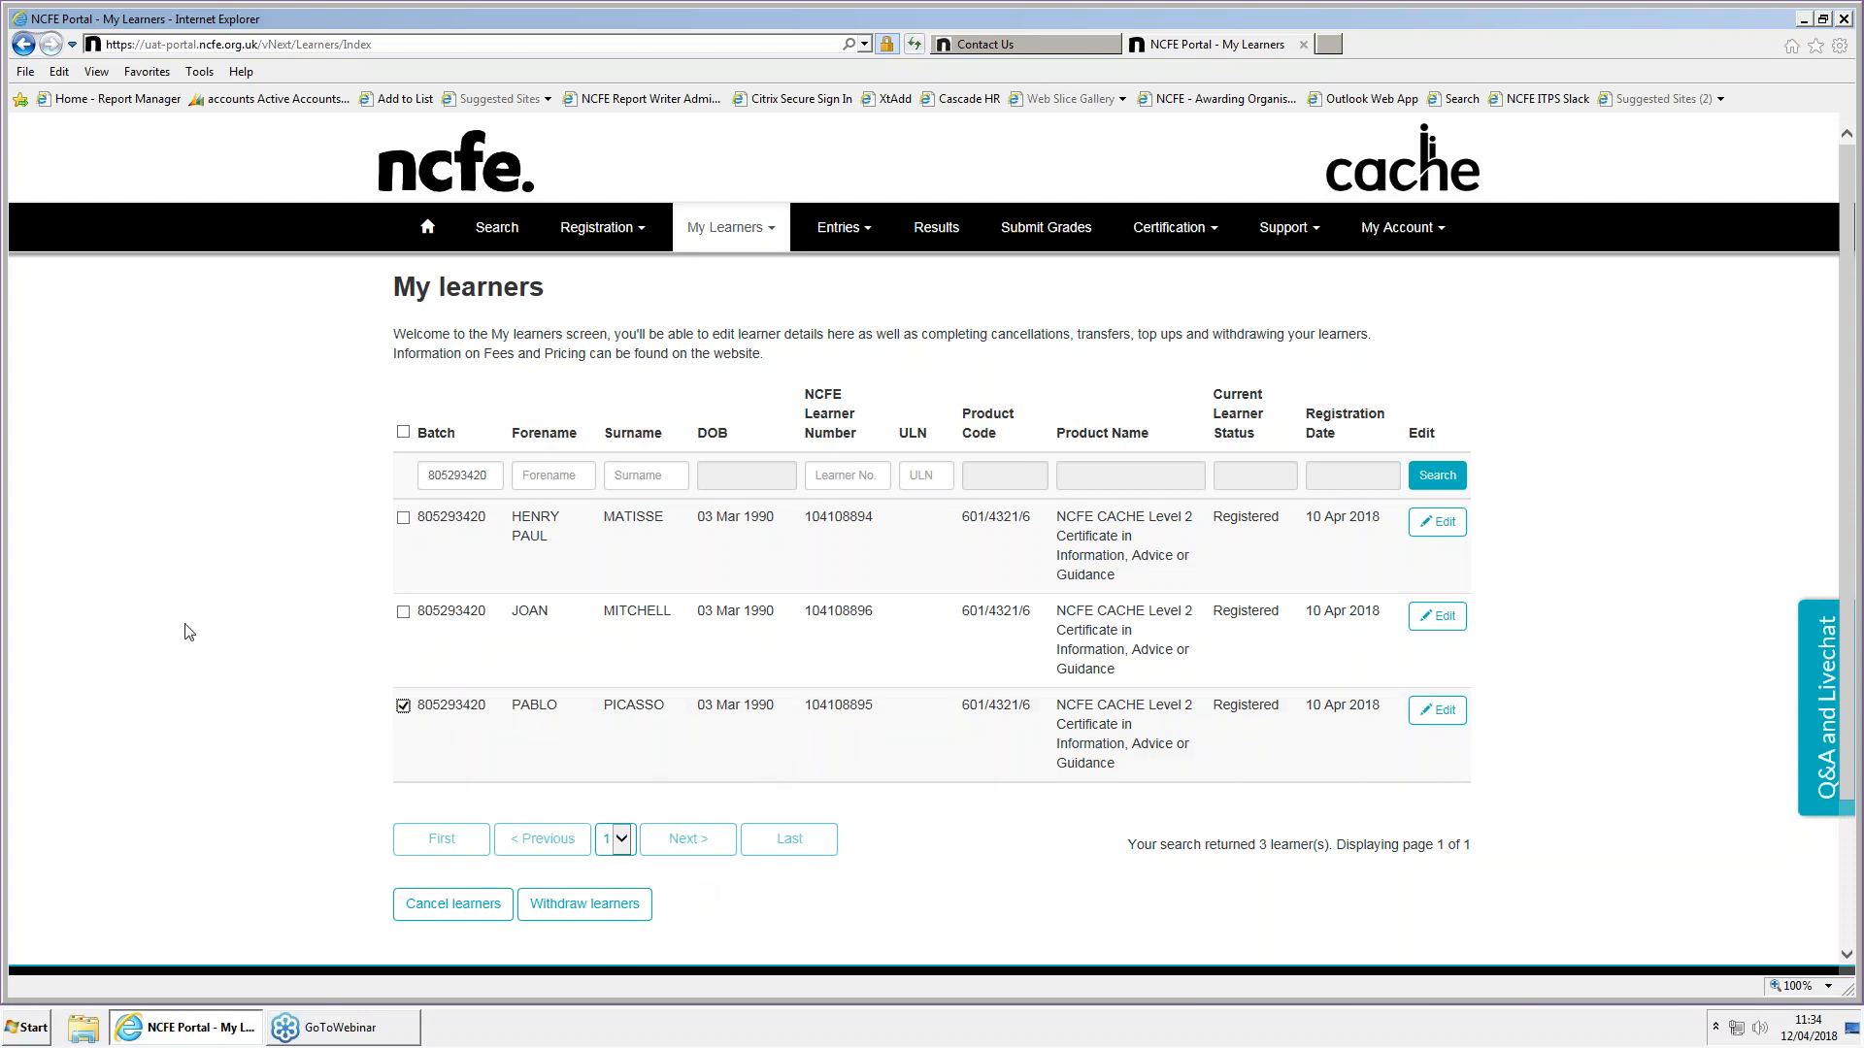
pyautogui.click(435, 904)
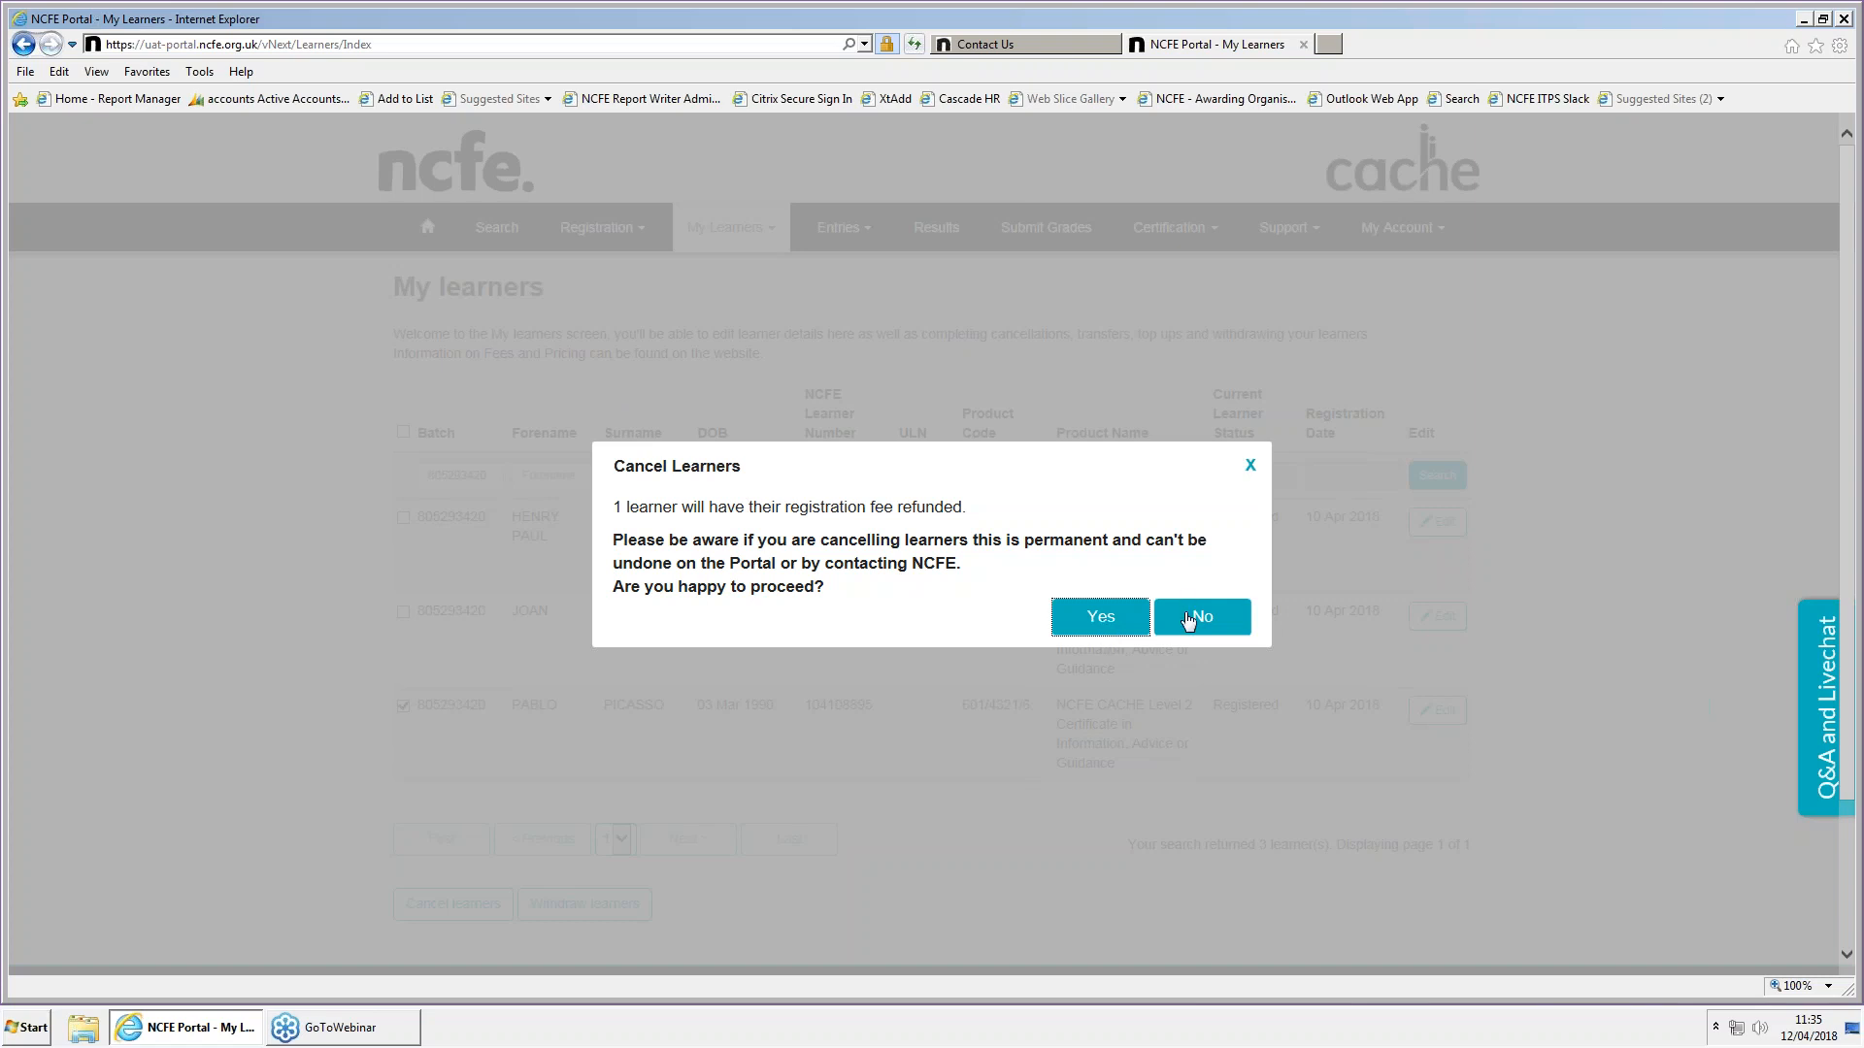
pyautogui.click(1192, 619)
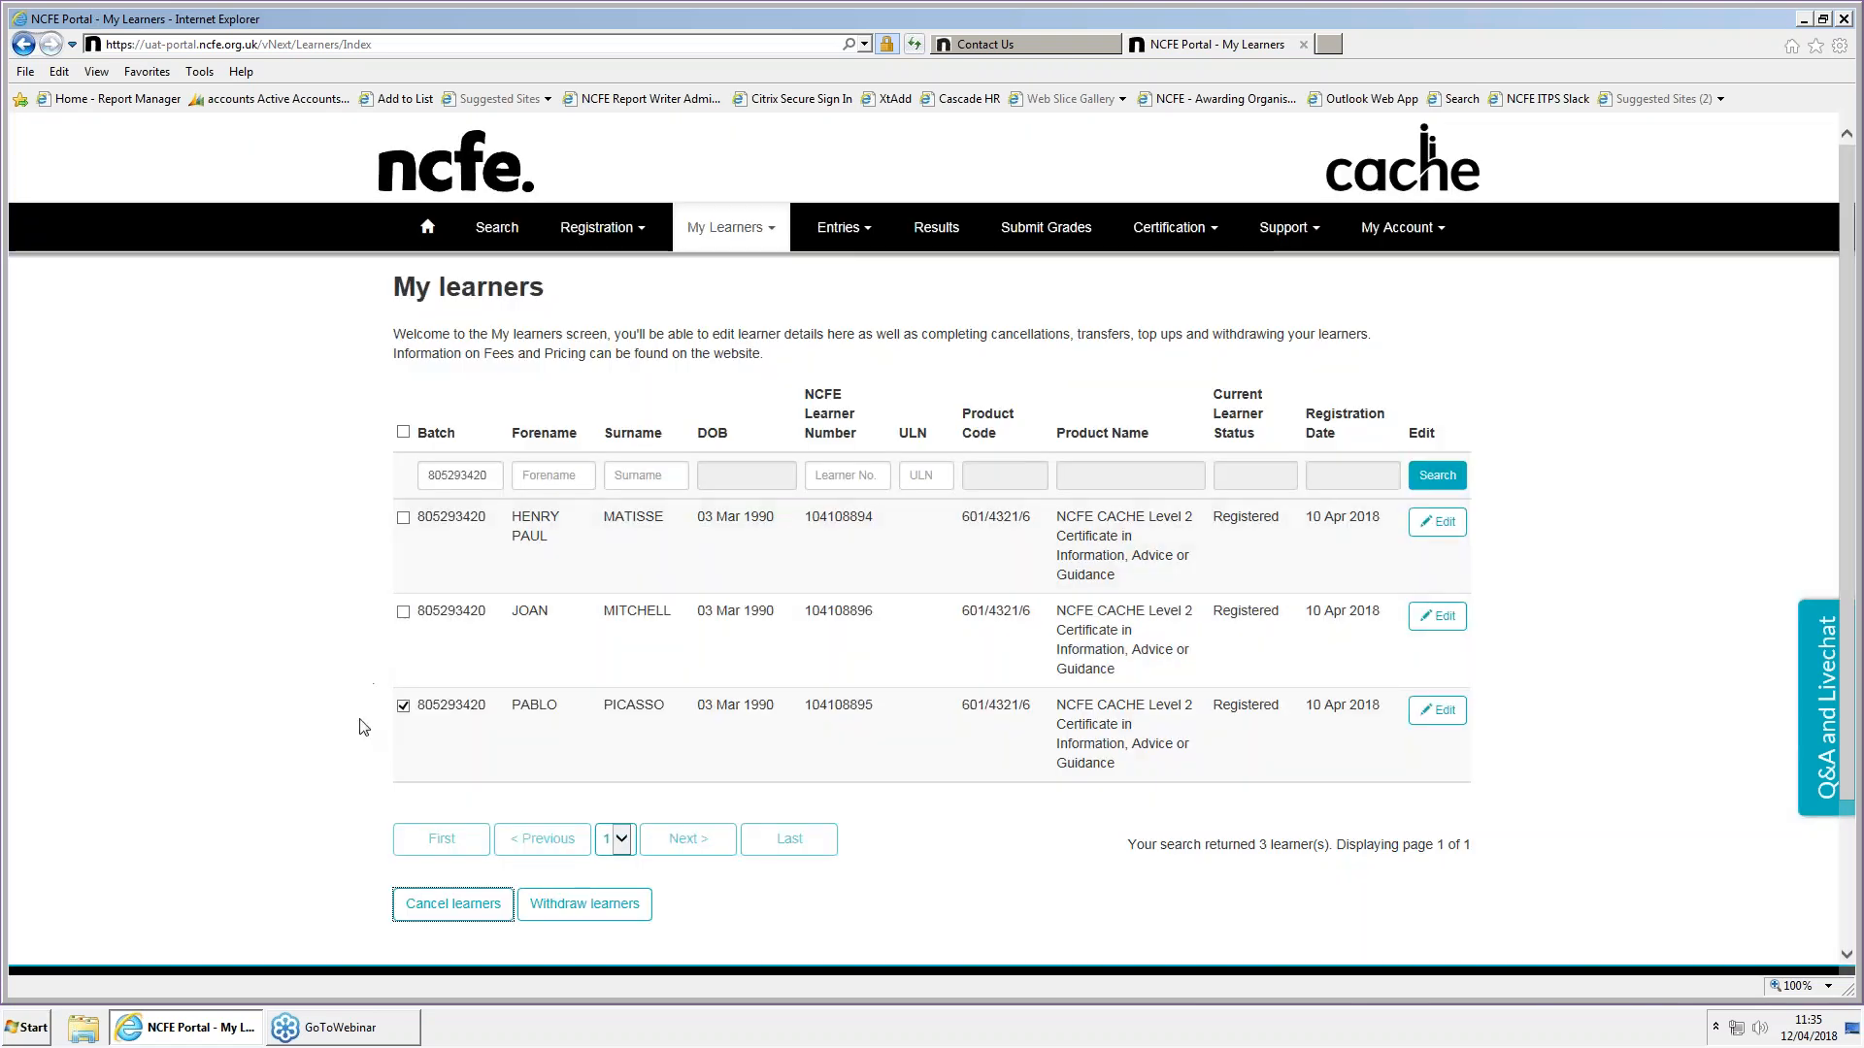
pyautogui.click(582, 903)
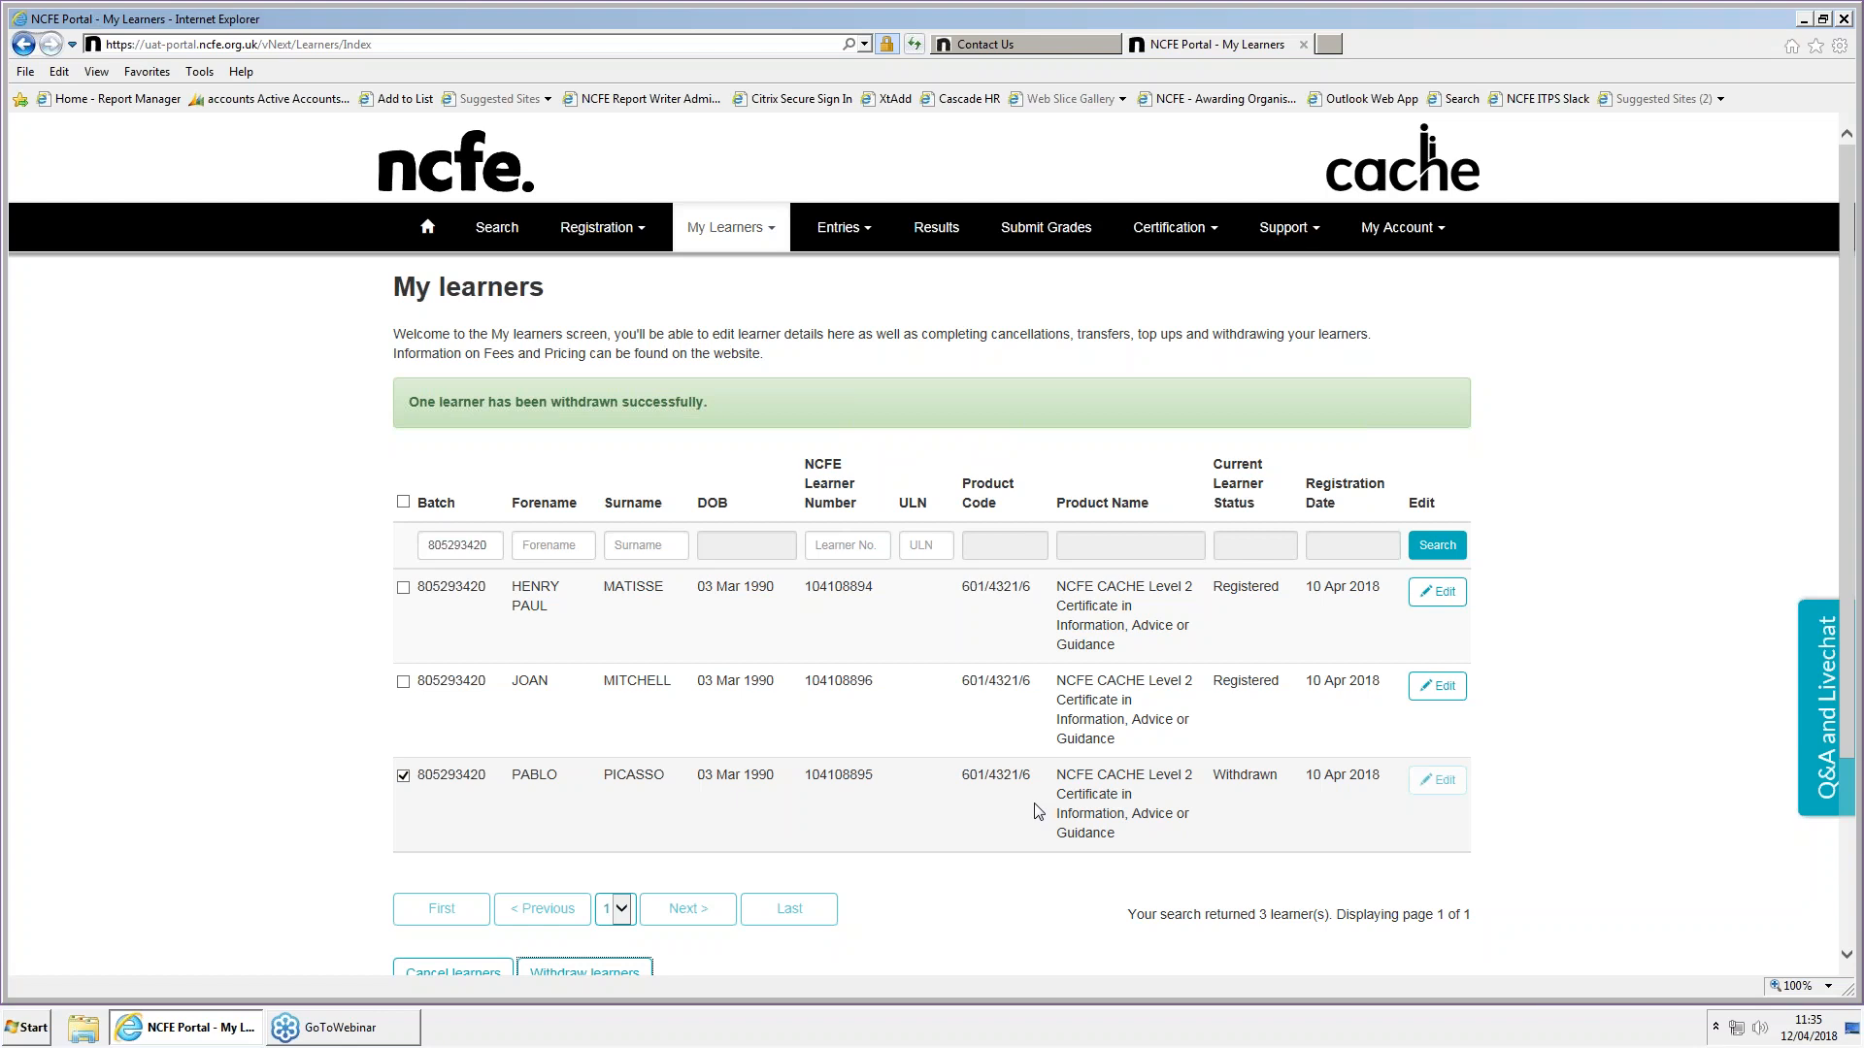
pyautogui.click(228, 363)
# Start a new certification claim and search for the learners in batch 805293420
pyautogui.click(1183, 233)
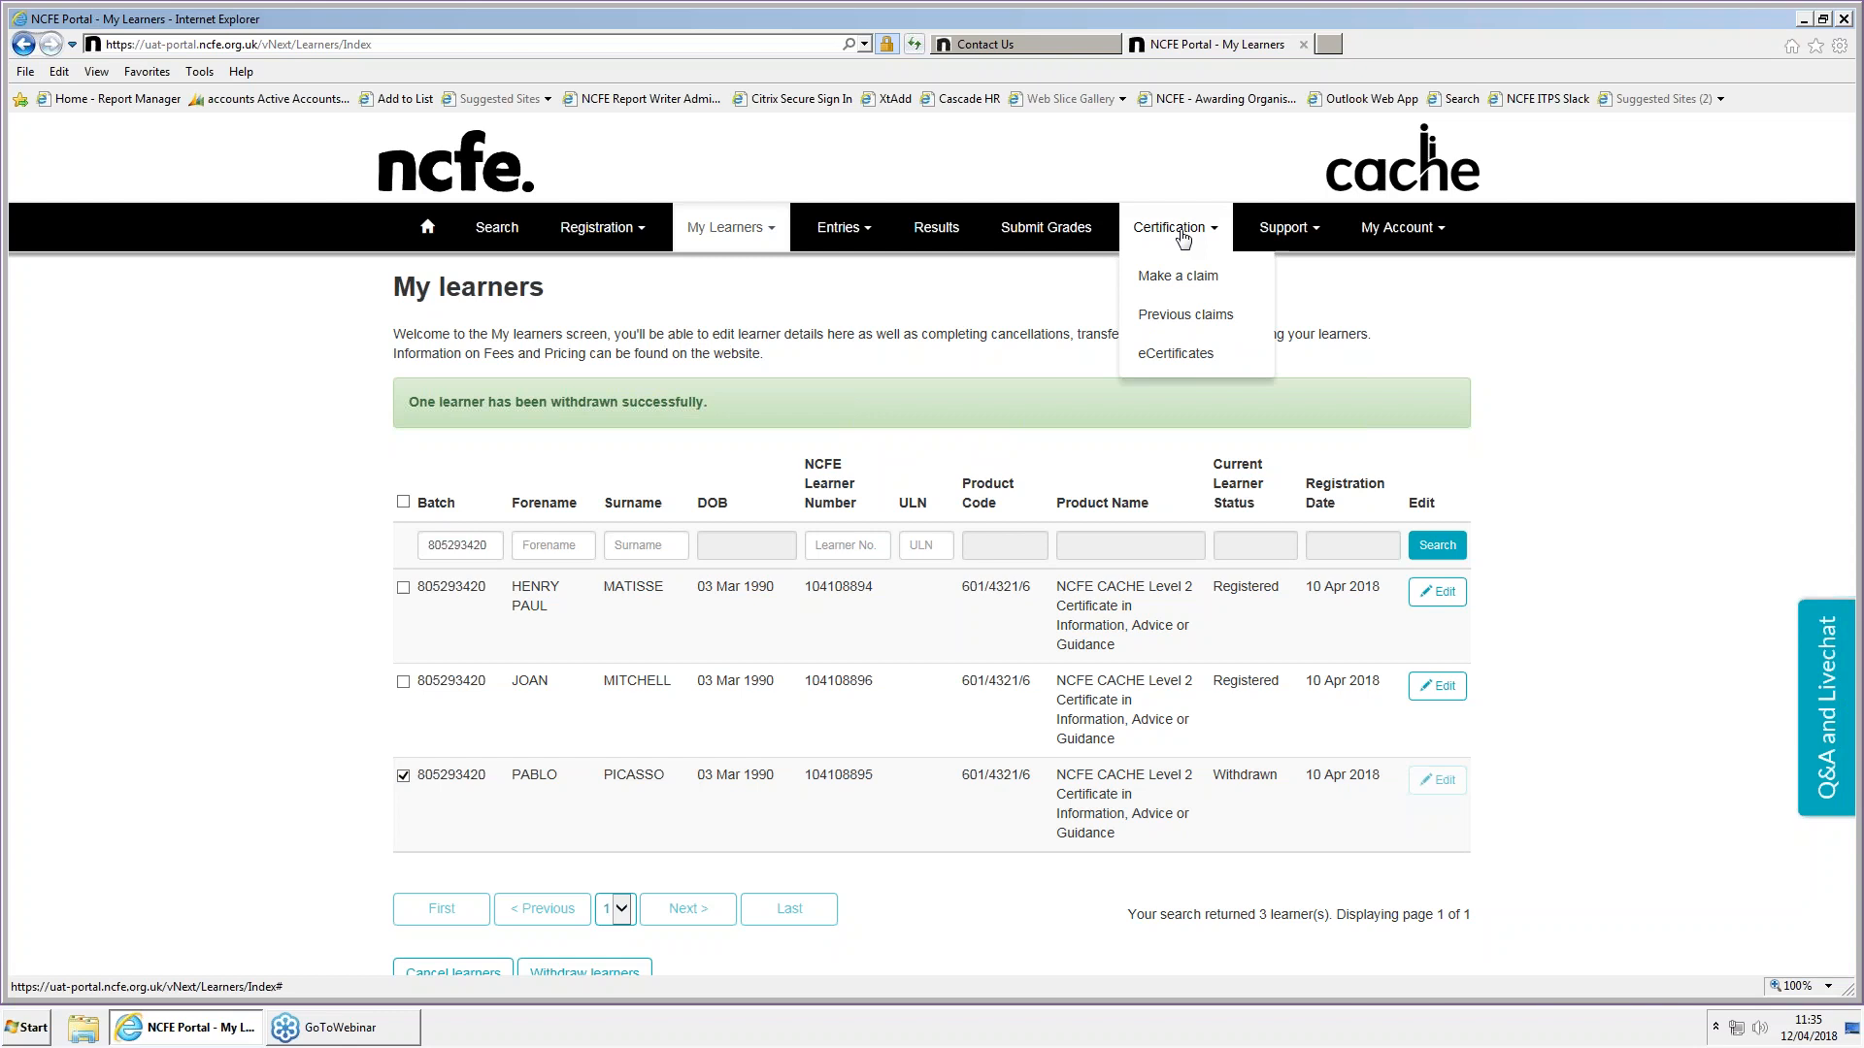
pyautogui.click(1186, 282)
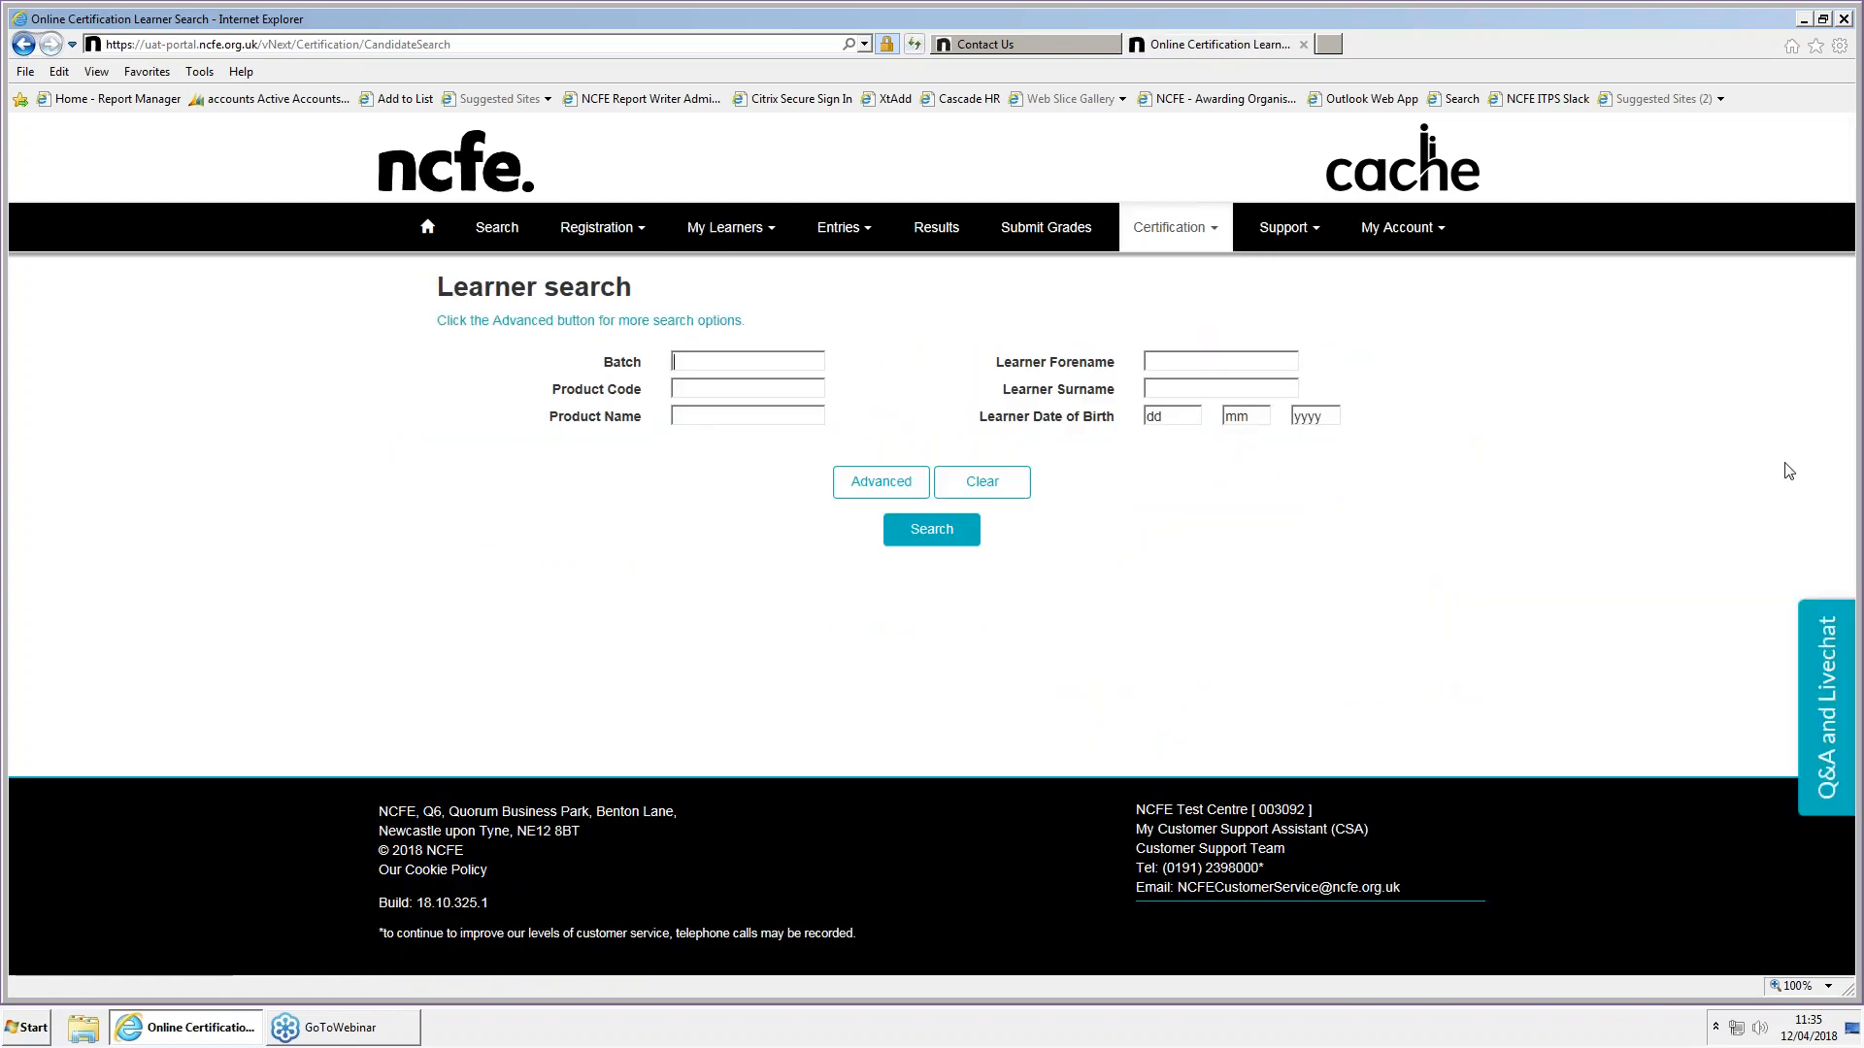
pyautogui.write('805293420')
pyautogui.click(932, 529)
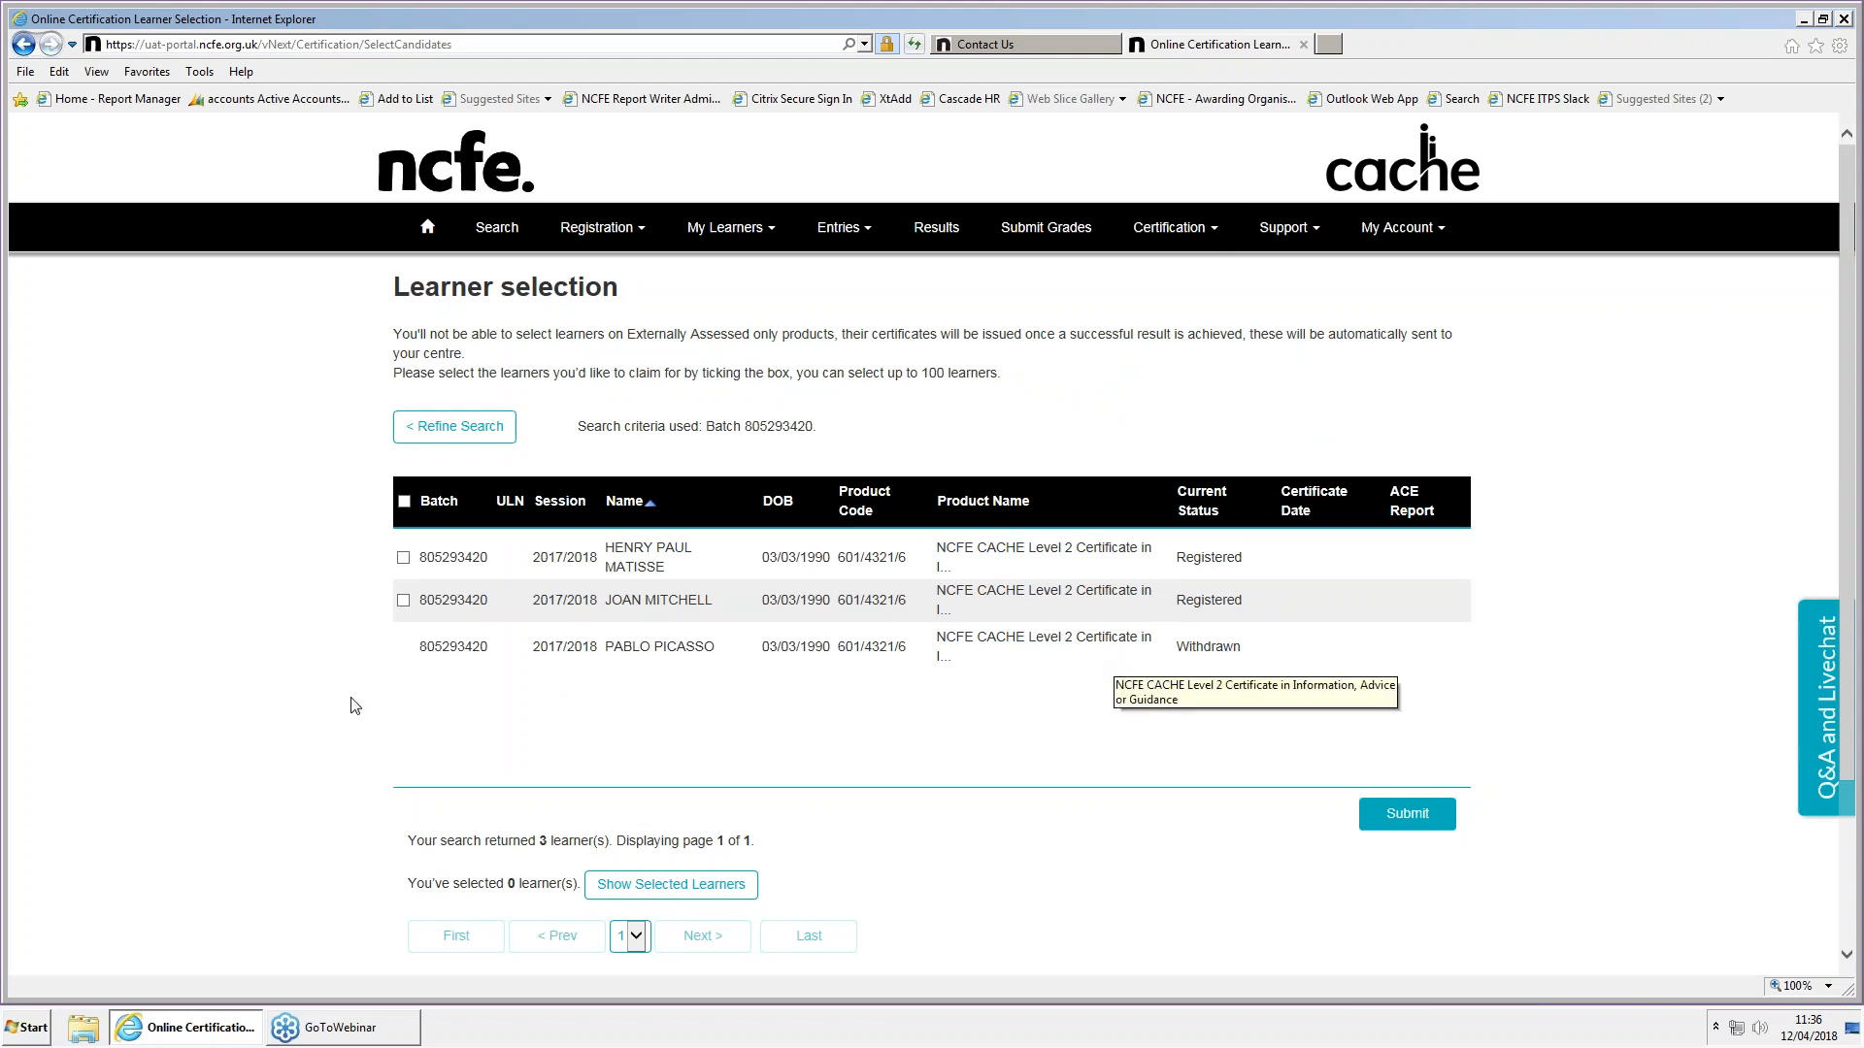
# Select the batch's two registered learners and submit them for a certificate claim
pyautogui.click(403, 557)
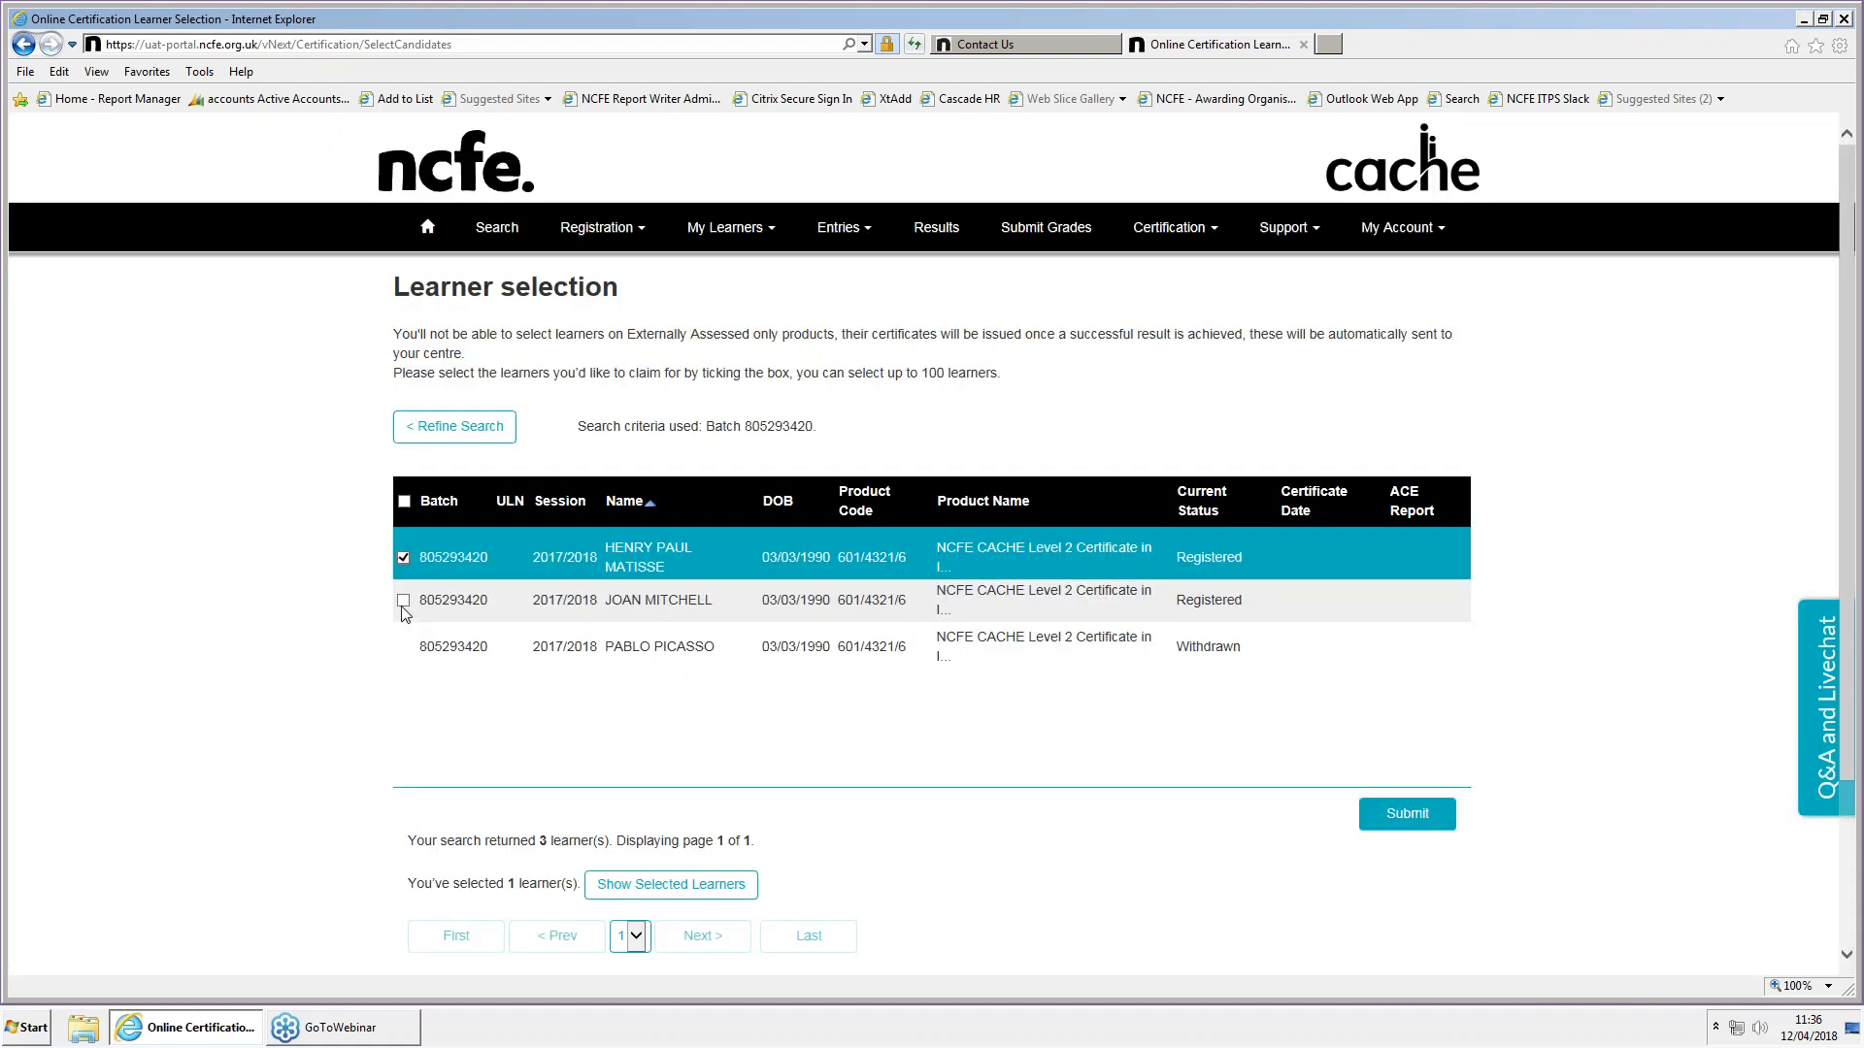
pyautogui.click(403, 601)
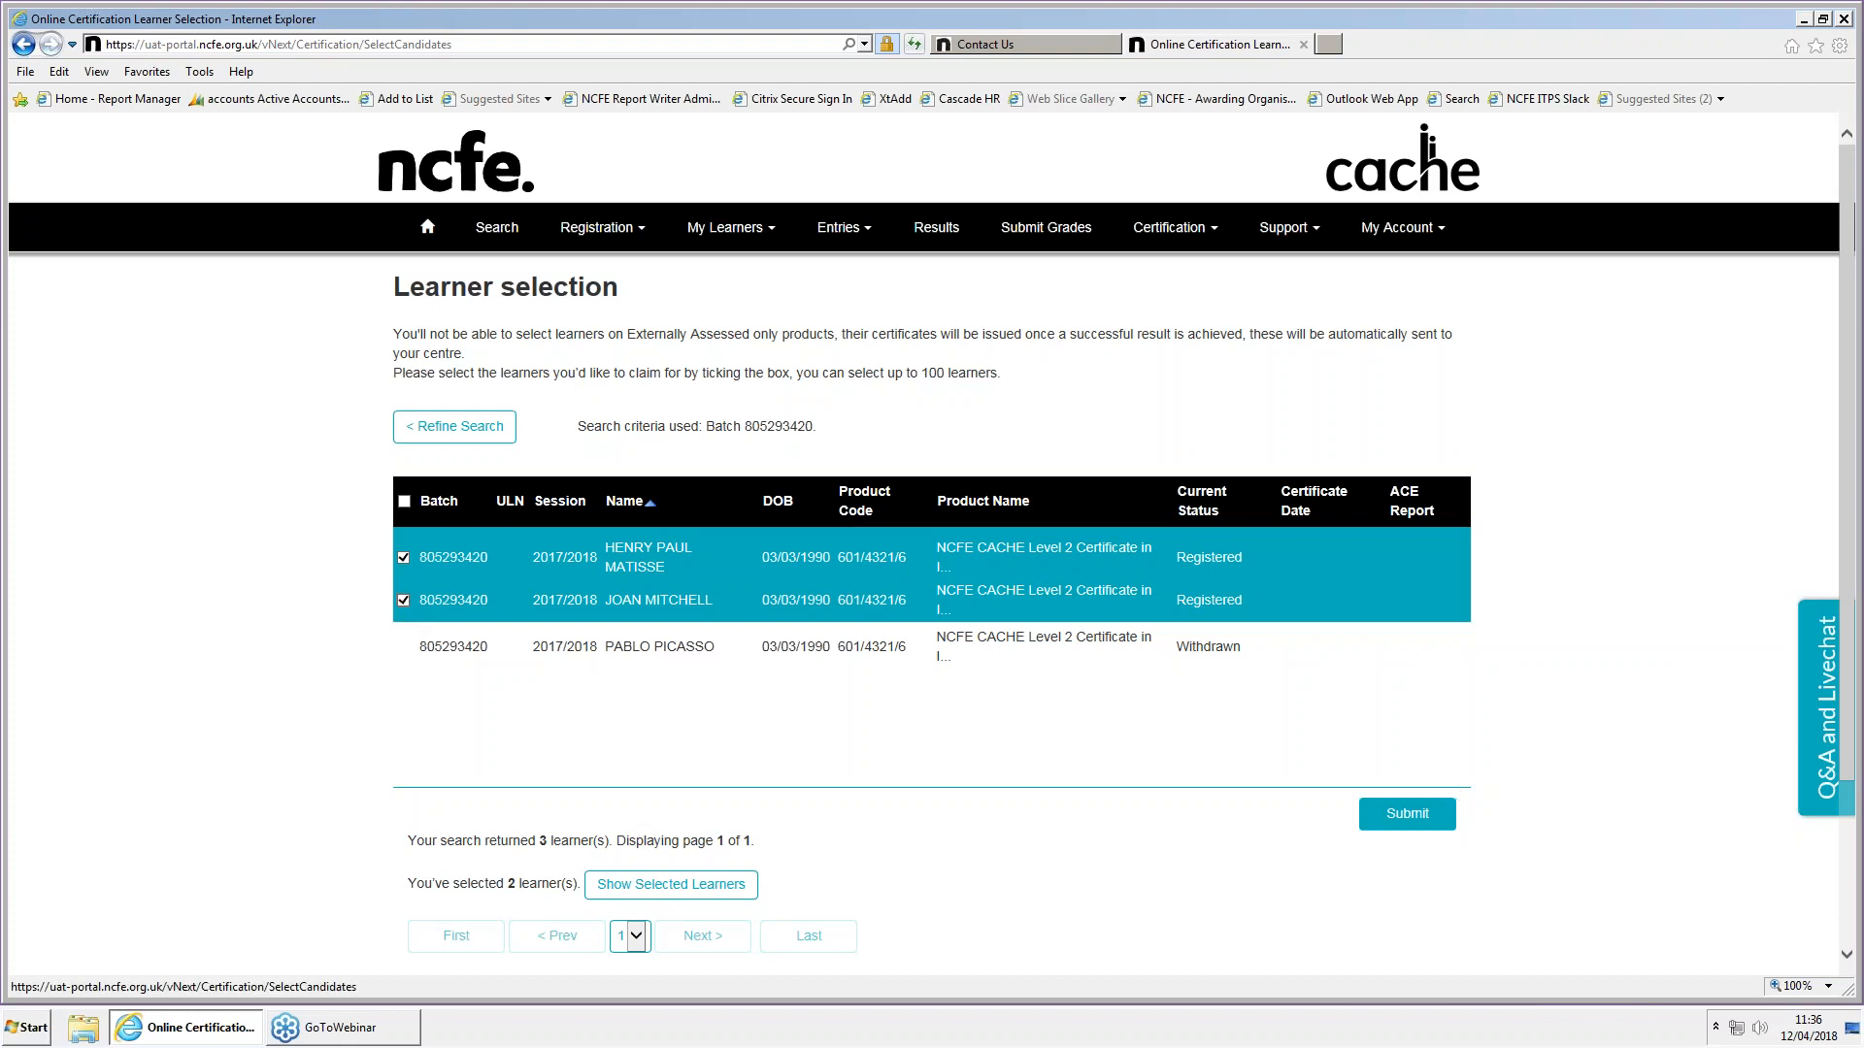
pyautogui.click(1408, 814)
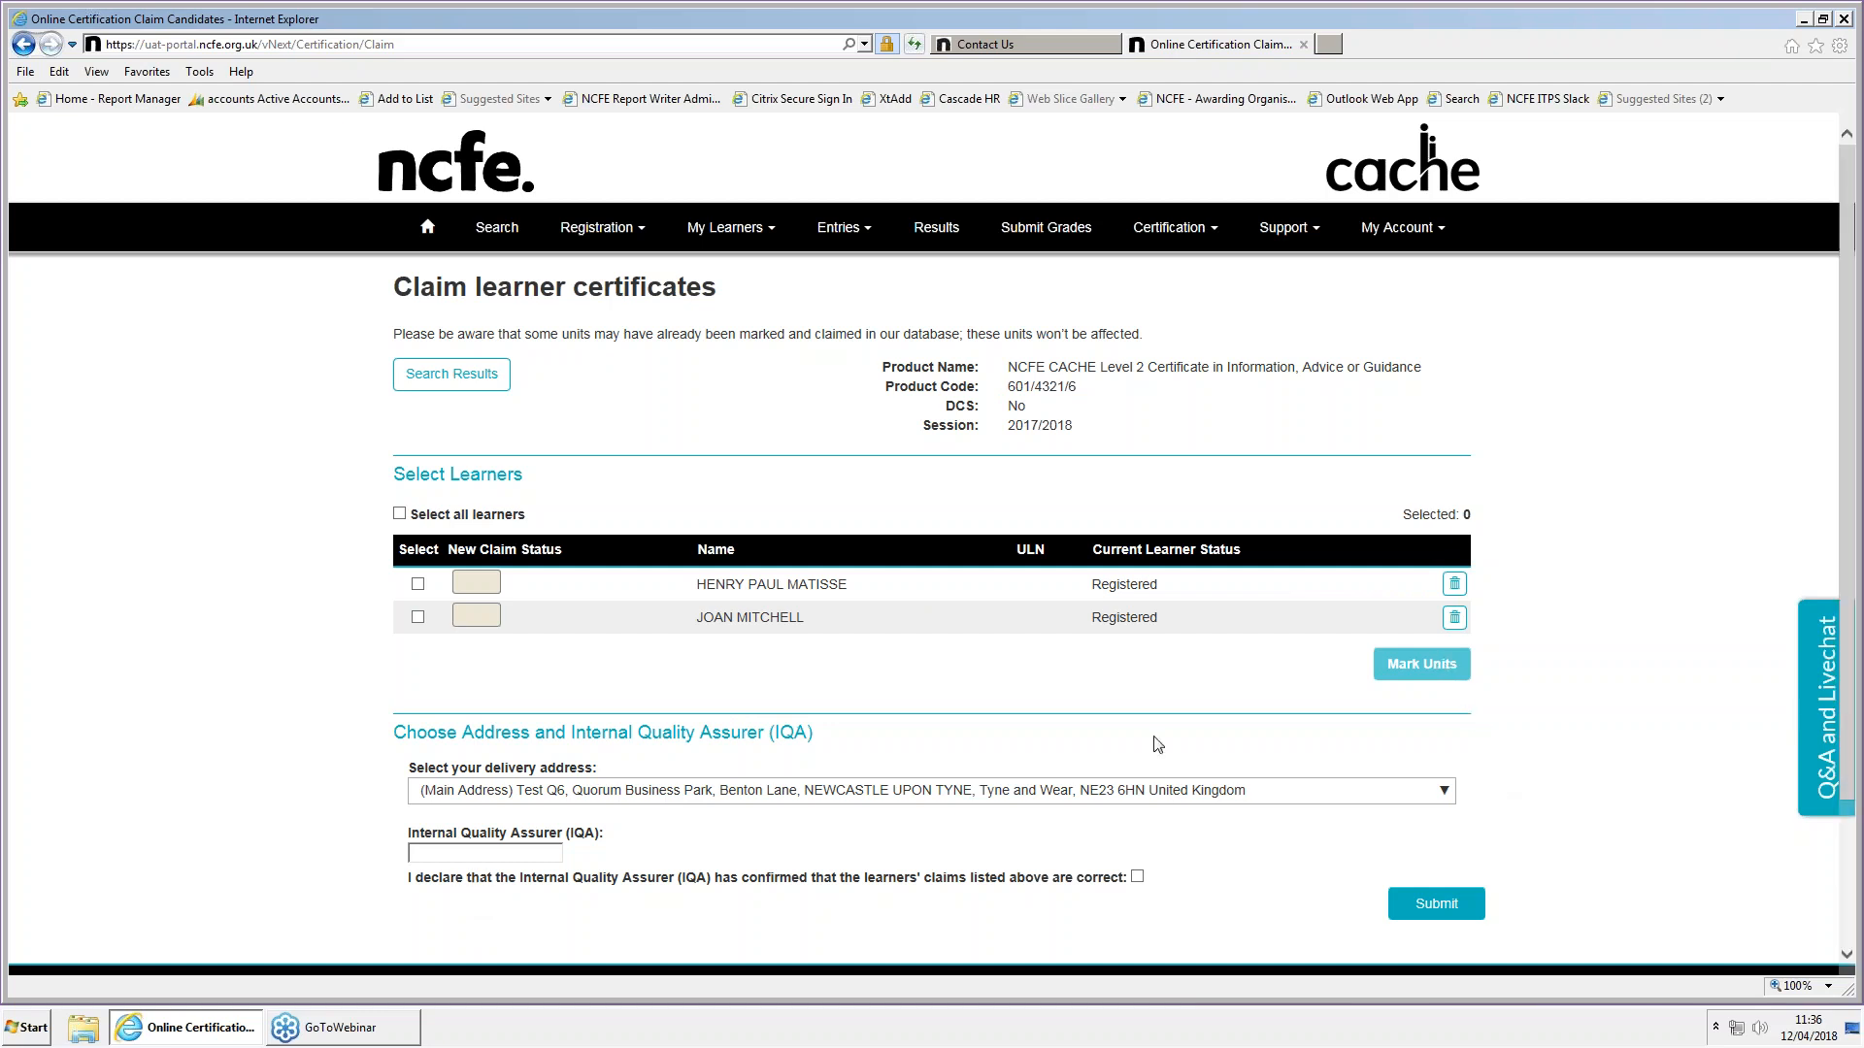
# Open unit marking for both learners in the claim and mark the two mandatory Group 1 units as achieved
pyautogui.click(419, 586)
pyautogui.click(418, 618)
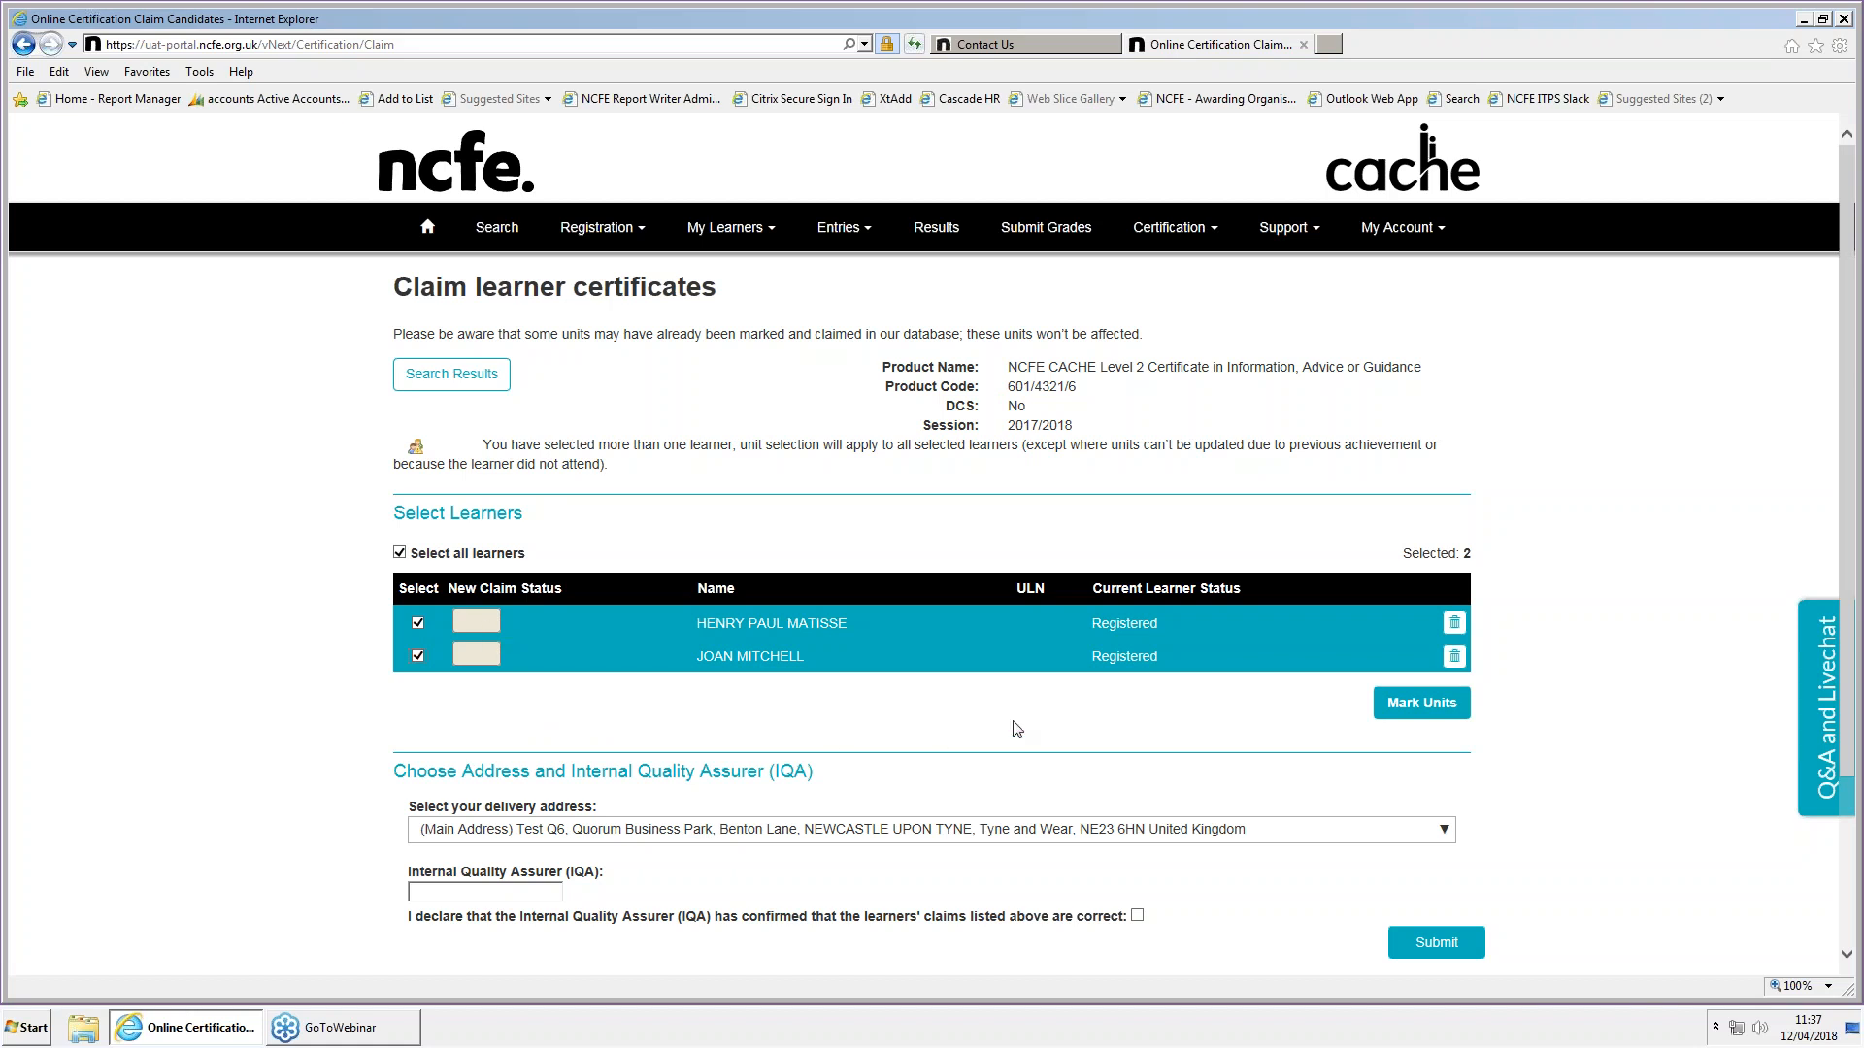
pyautogui.click(1410, 711)
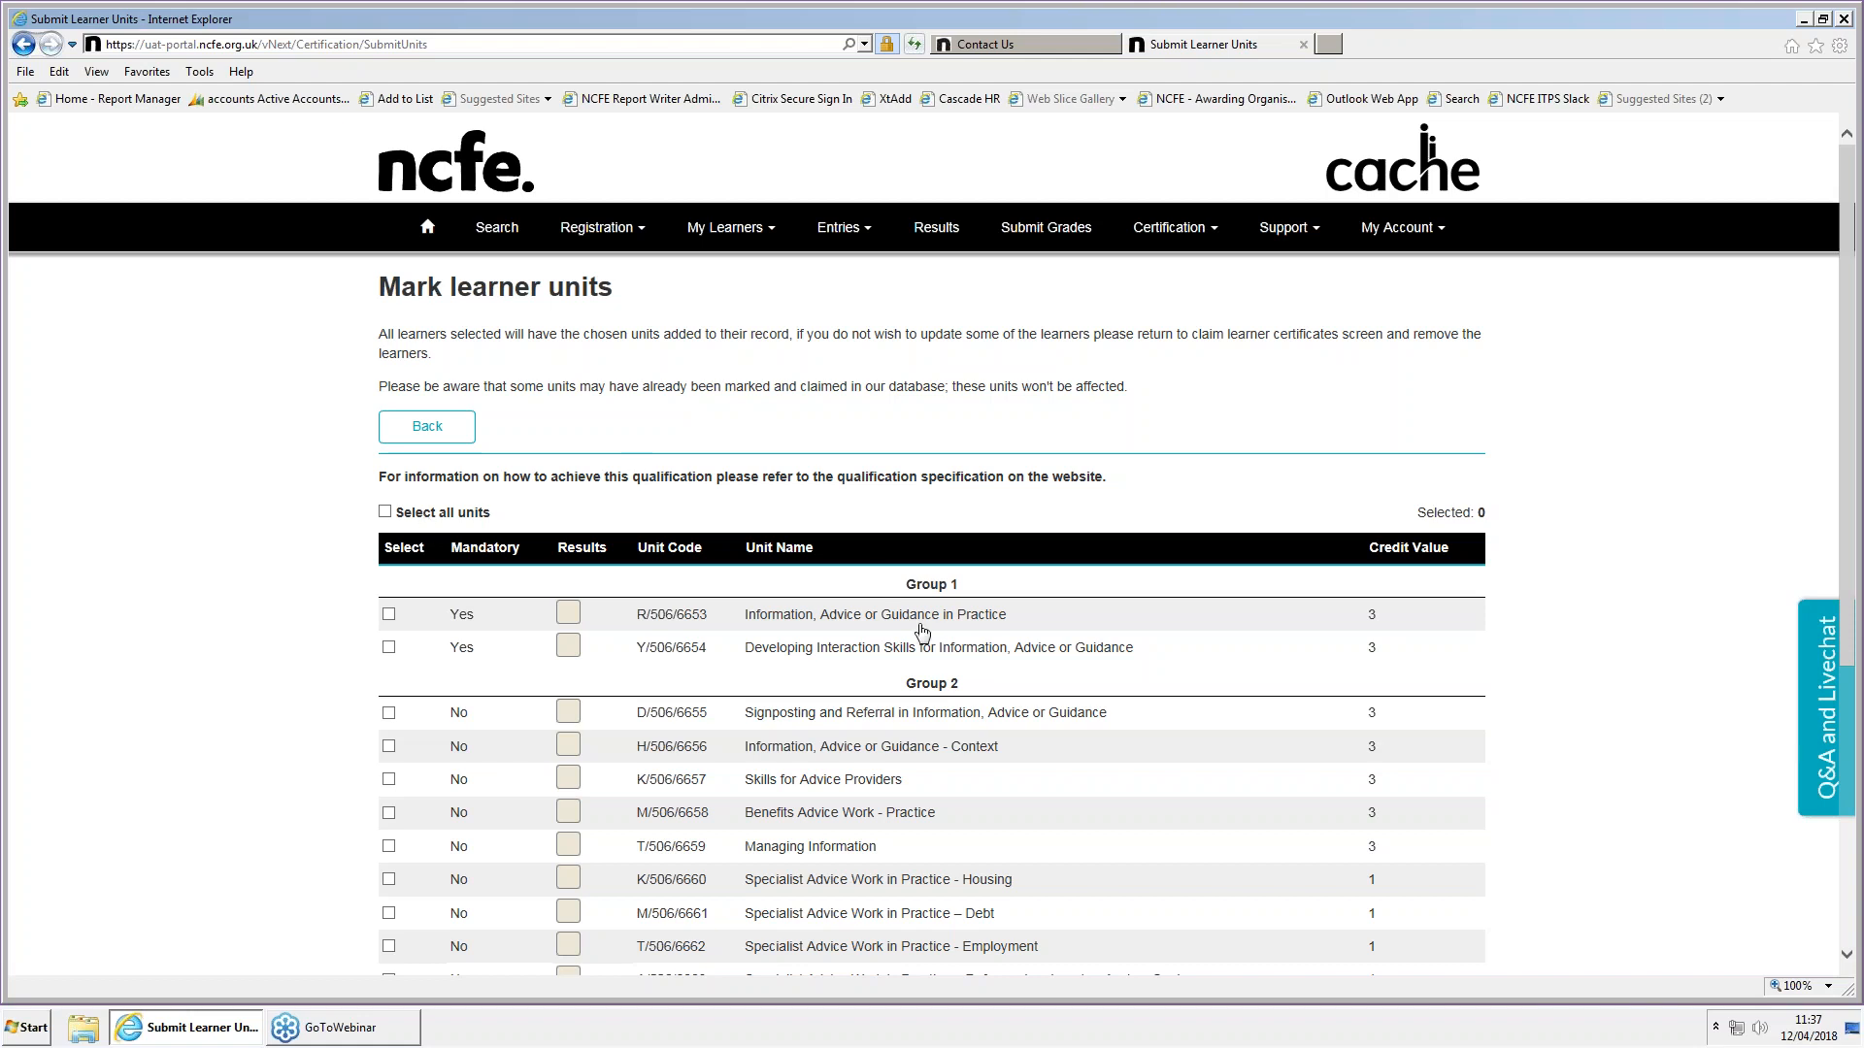
pyautogui.scroll(-3, 922, 631)
pyautogui.scroll(2, 932, 544)
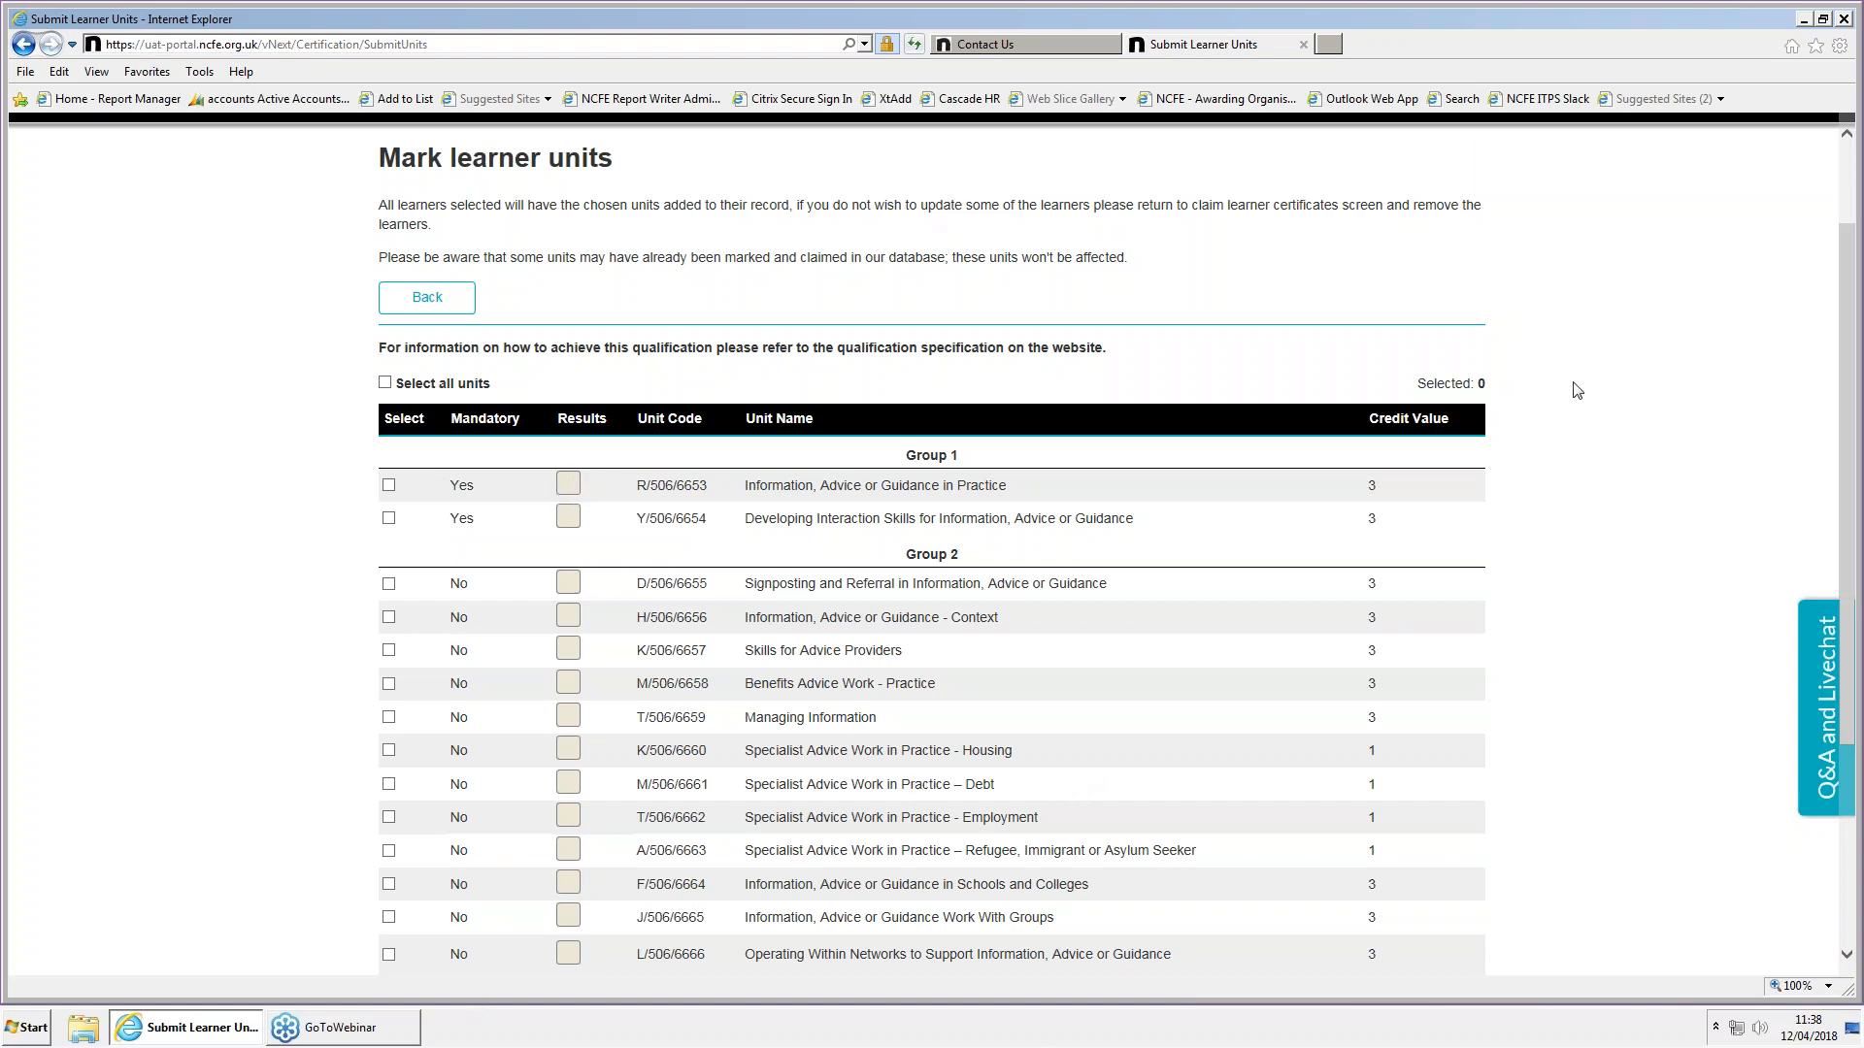
pyautogui.click(570, 490)
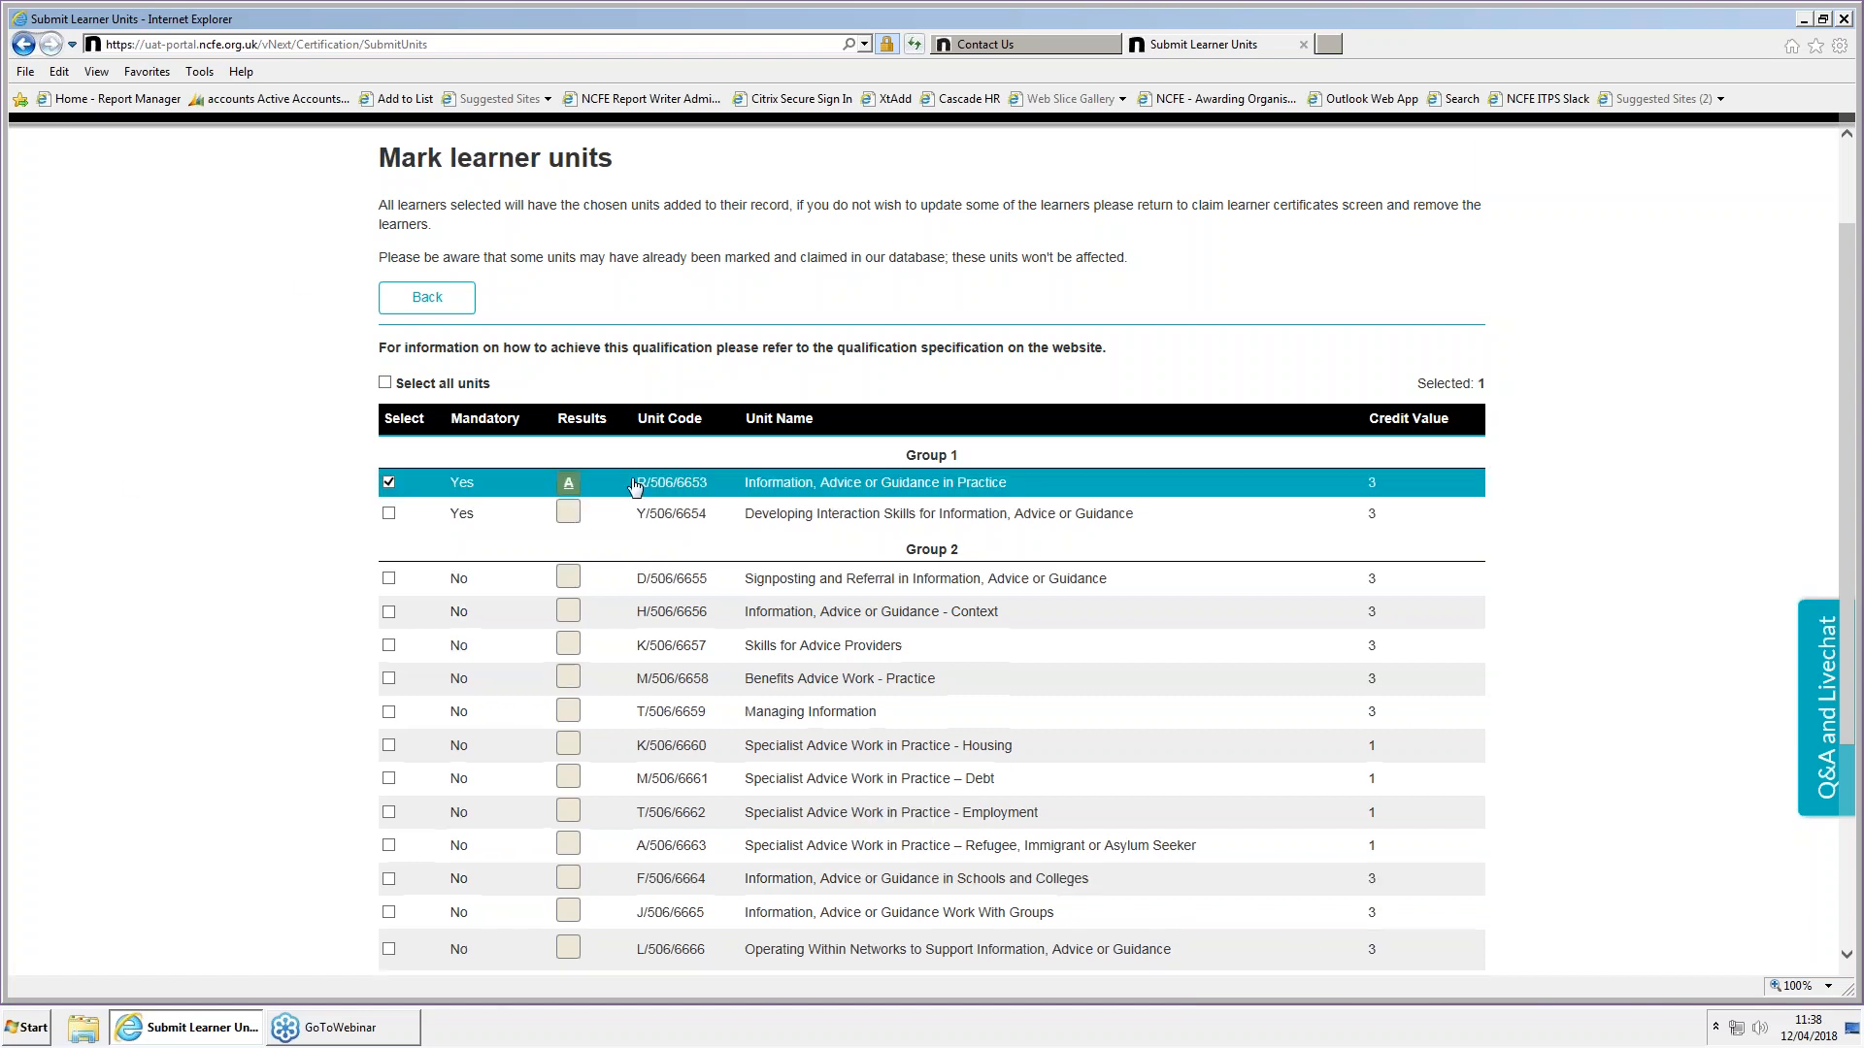
pyautogui.click(571, 514)
# Mark Group 2 units K/506/6657, M/506/6658, T/506/6659, A/506/6663, F/506/6664 and J/506/6665 as achieved, and save the units
pyautogui.scroll(-3, 598, 540)
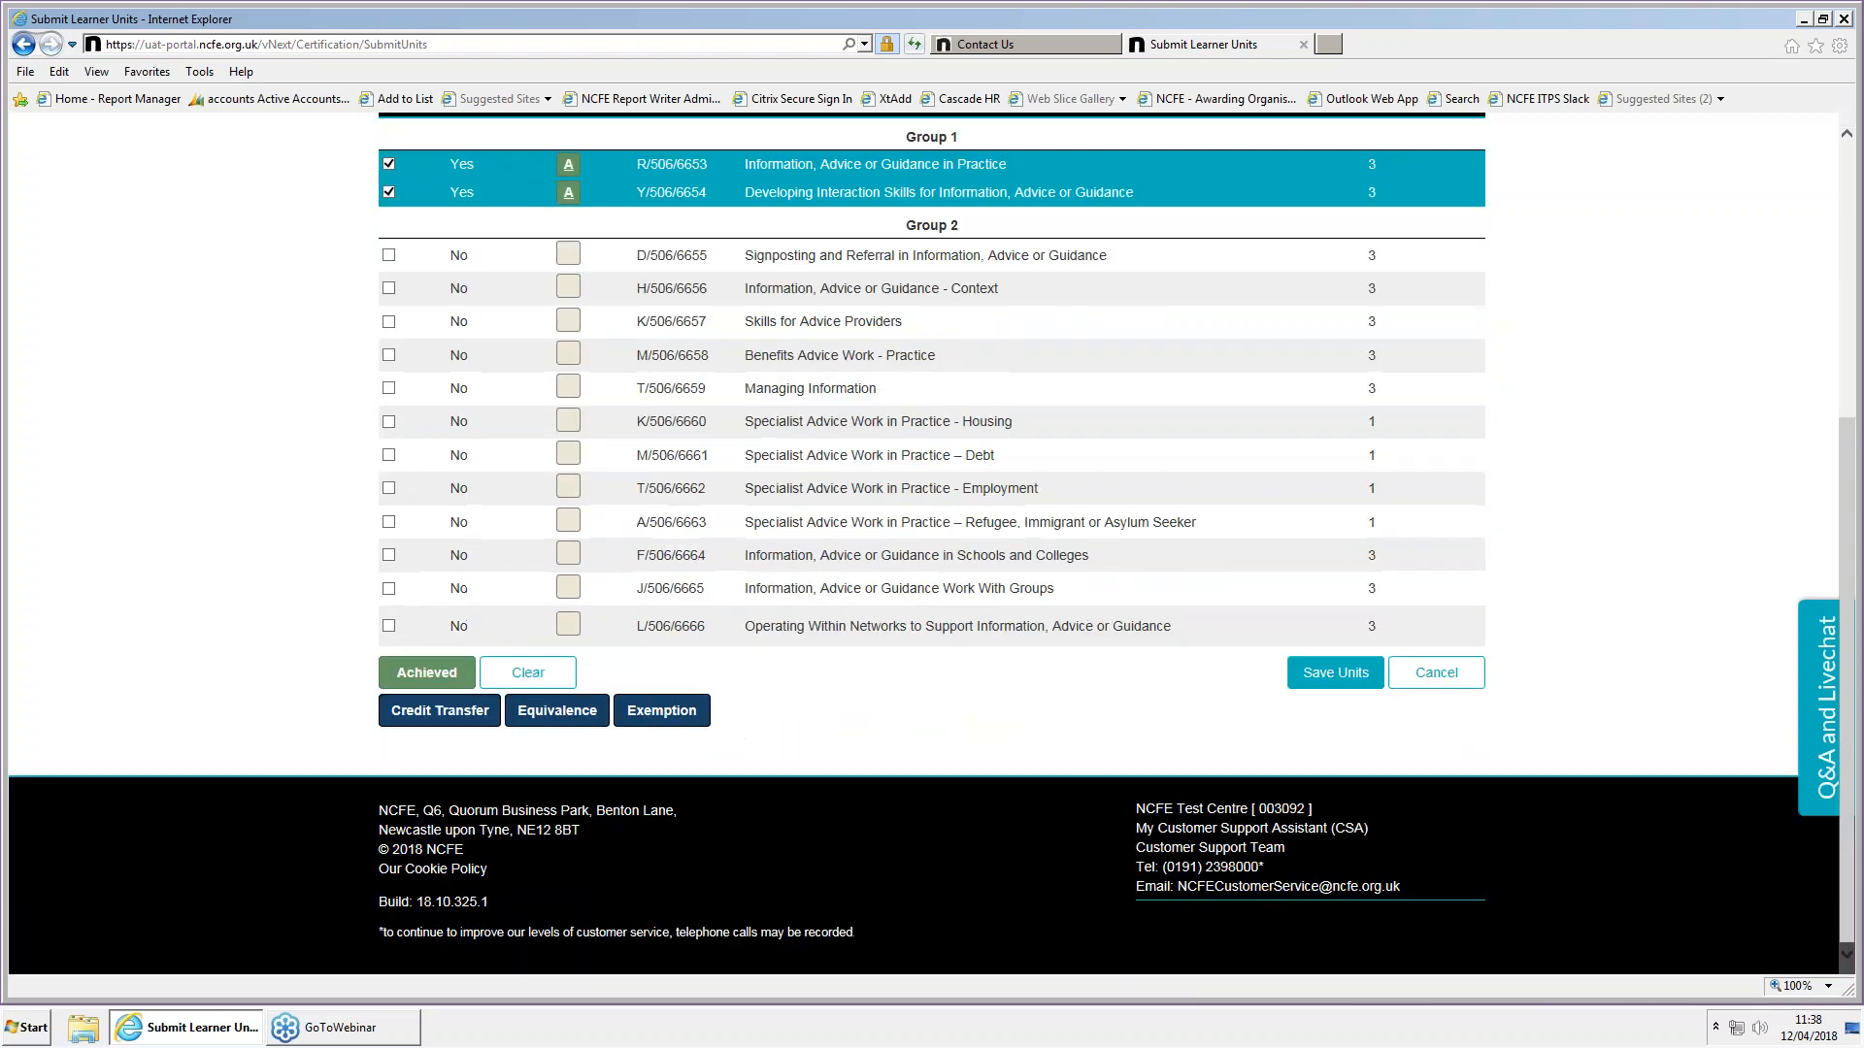
pyautogui.click(568, 322)
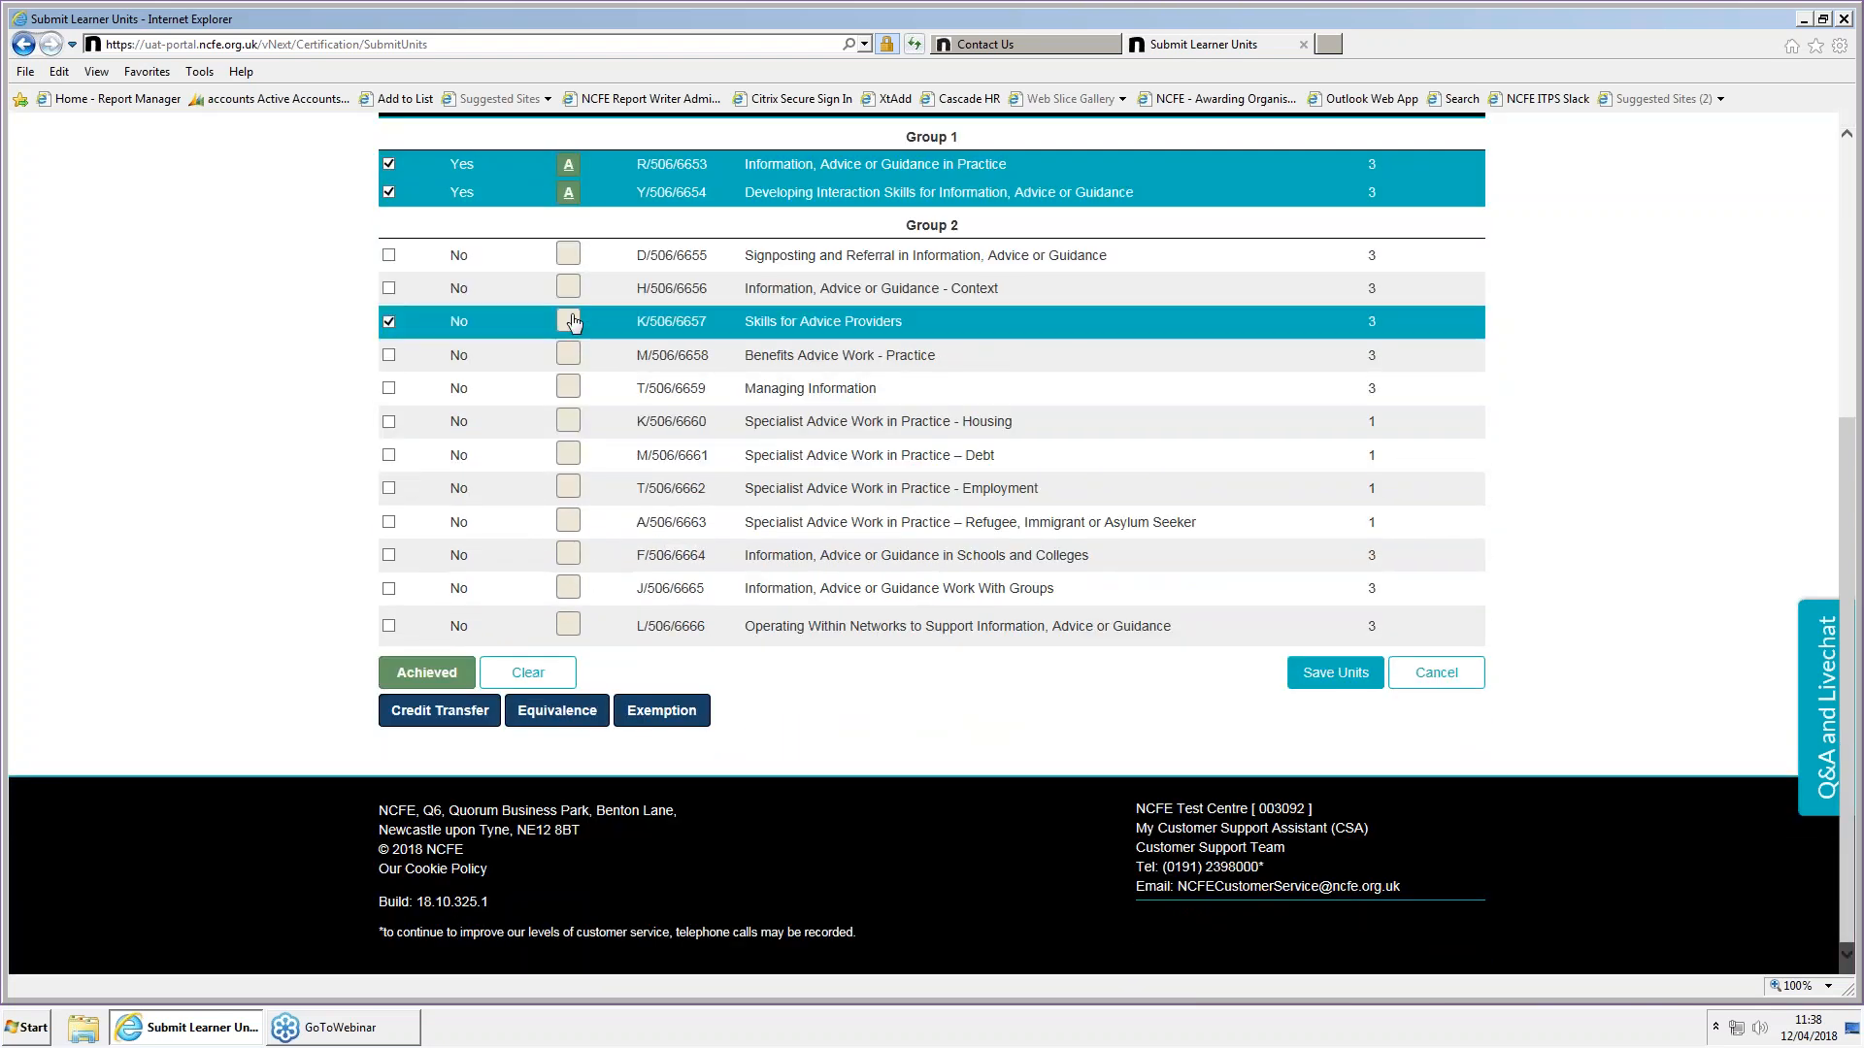
pyautogui.click(568, 355)
pyautogui.click(569, 393)
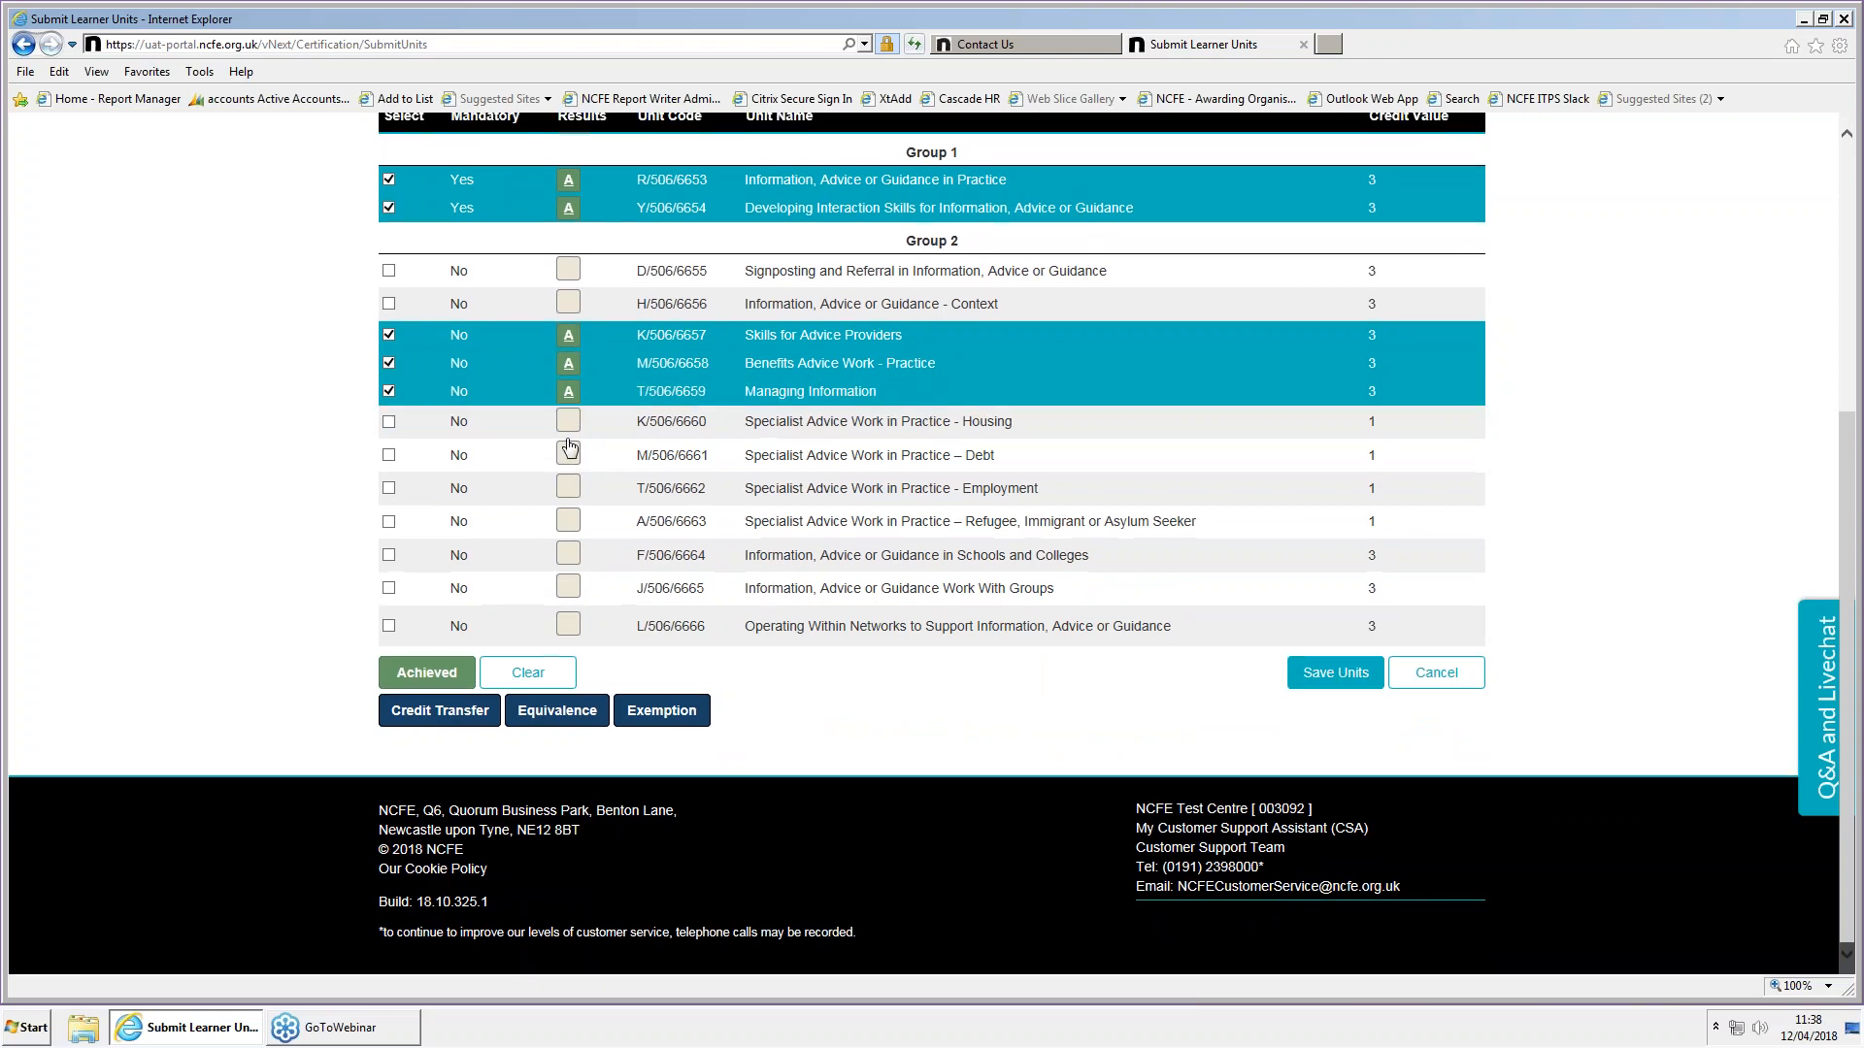
pyautogui.click(568, 532)
pyautogui.click(569, 561)
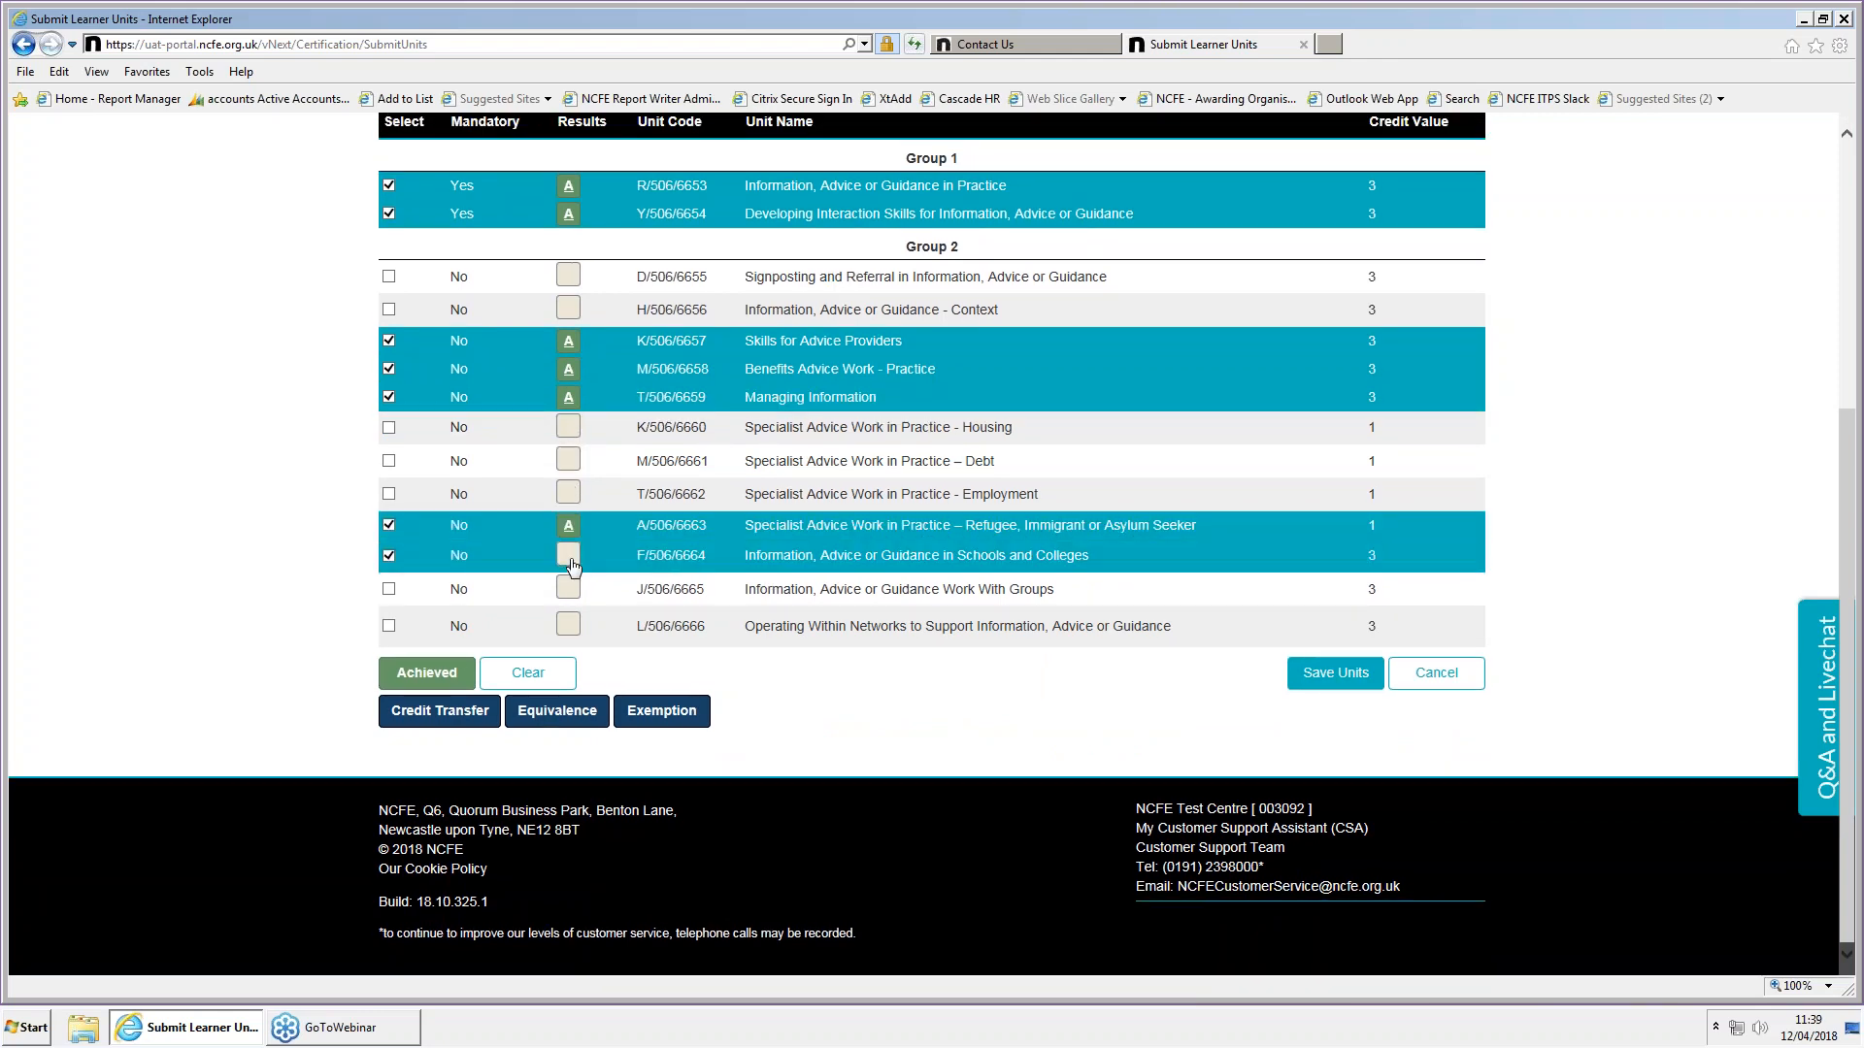
pyautogui.click(567, 591)
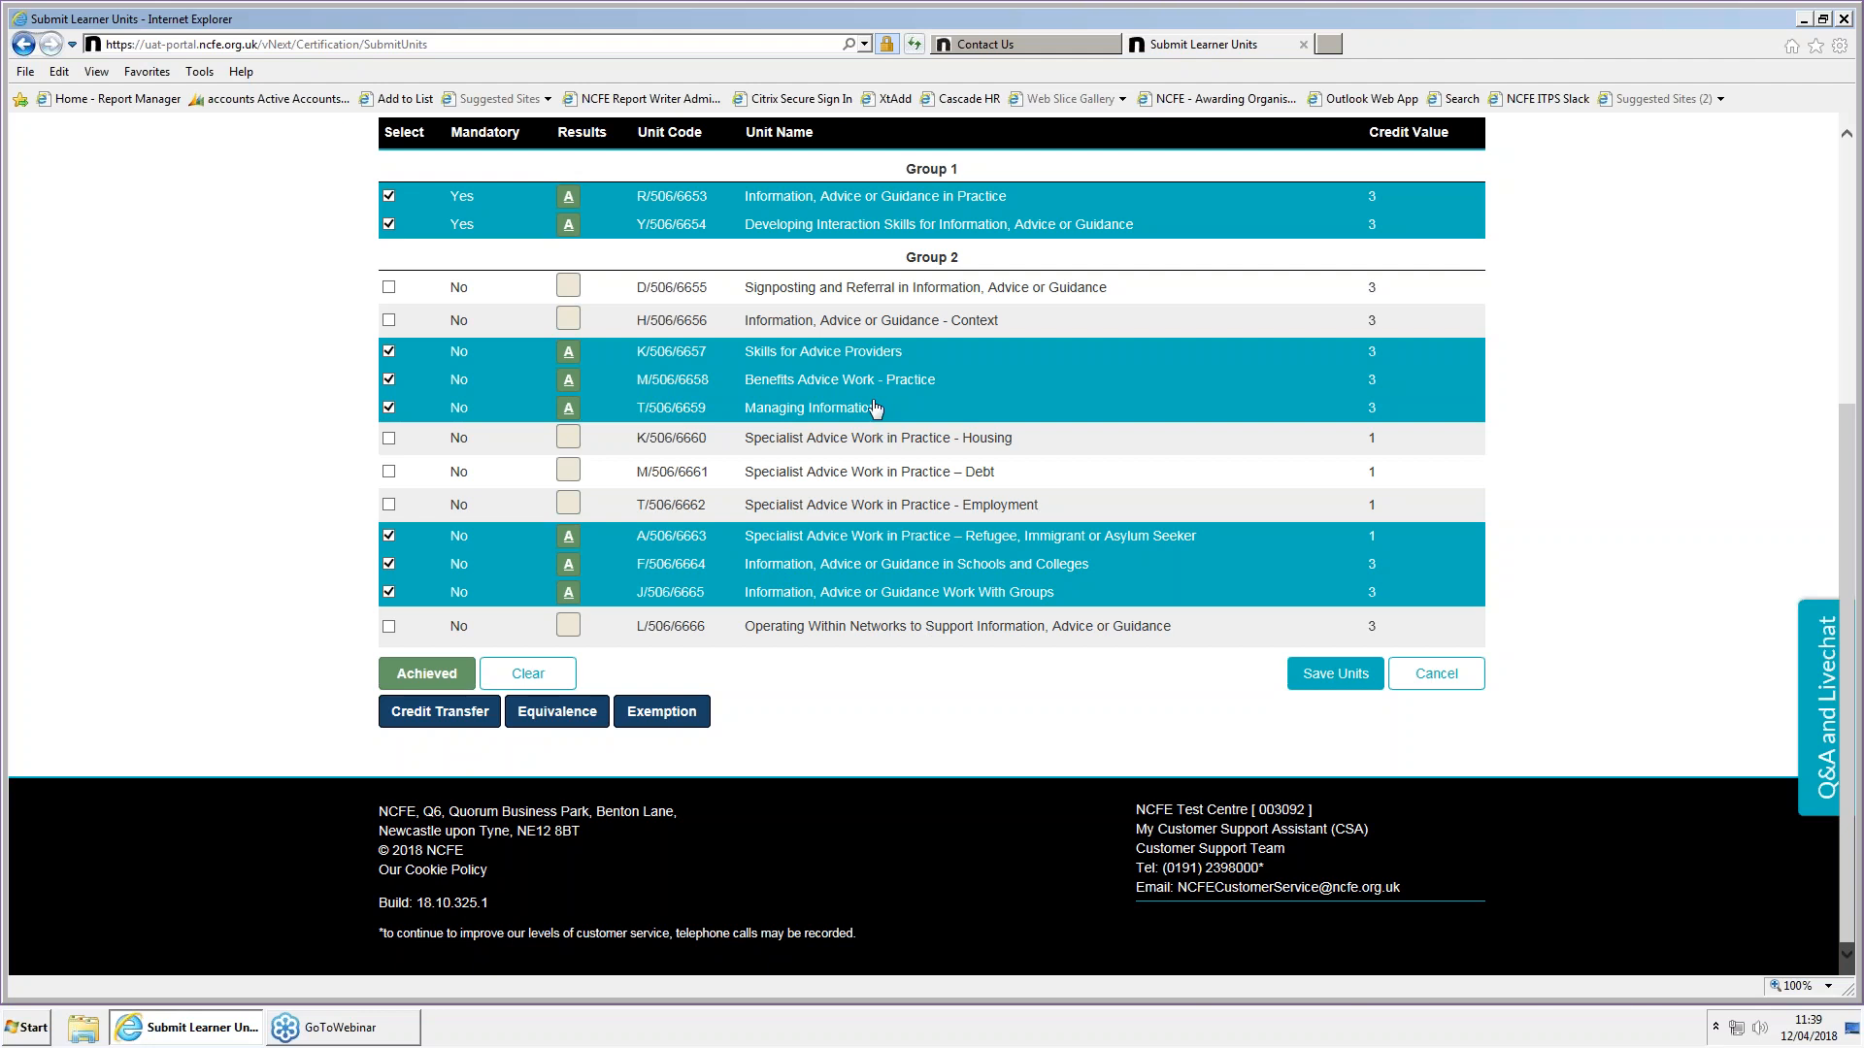
pyautogui.click(1342, 673)
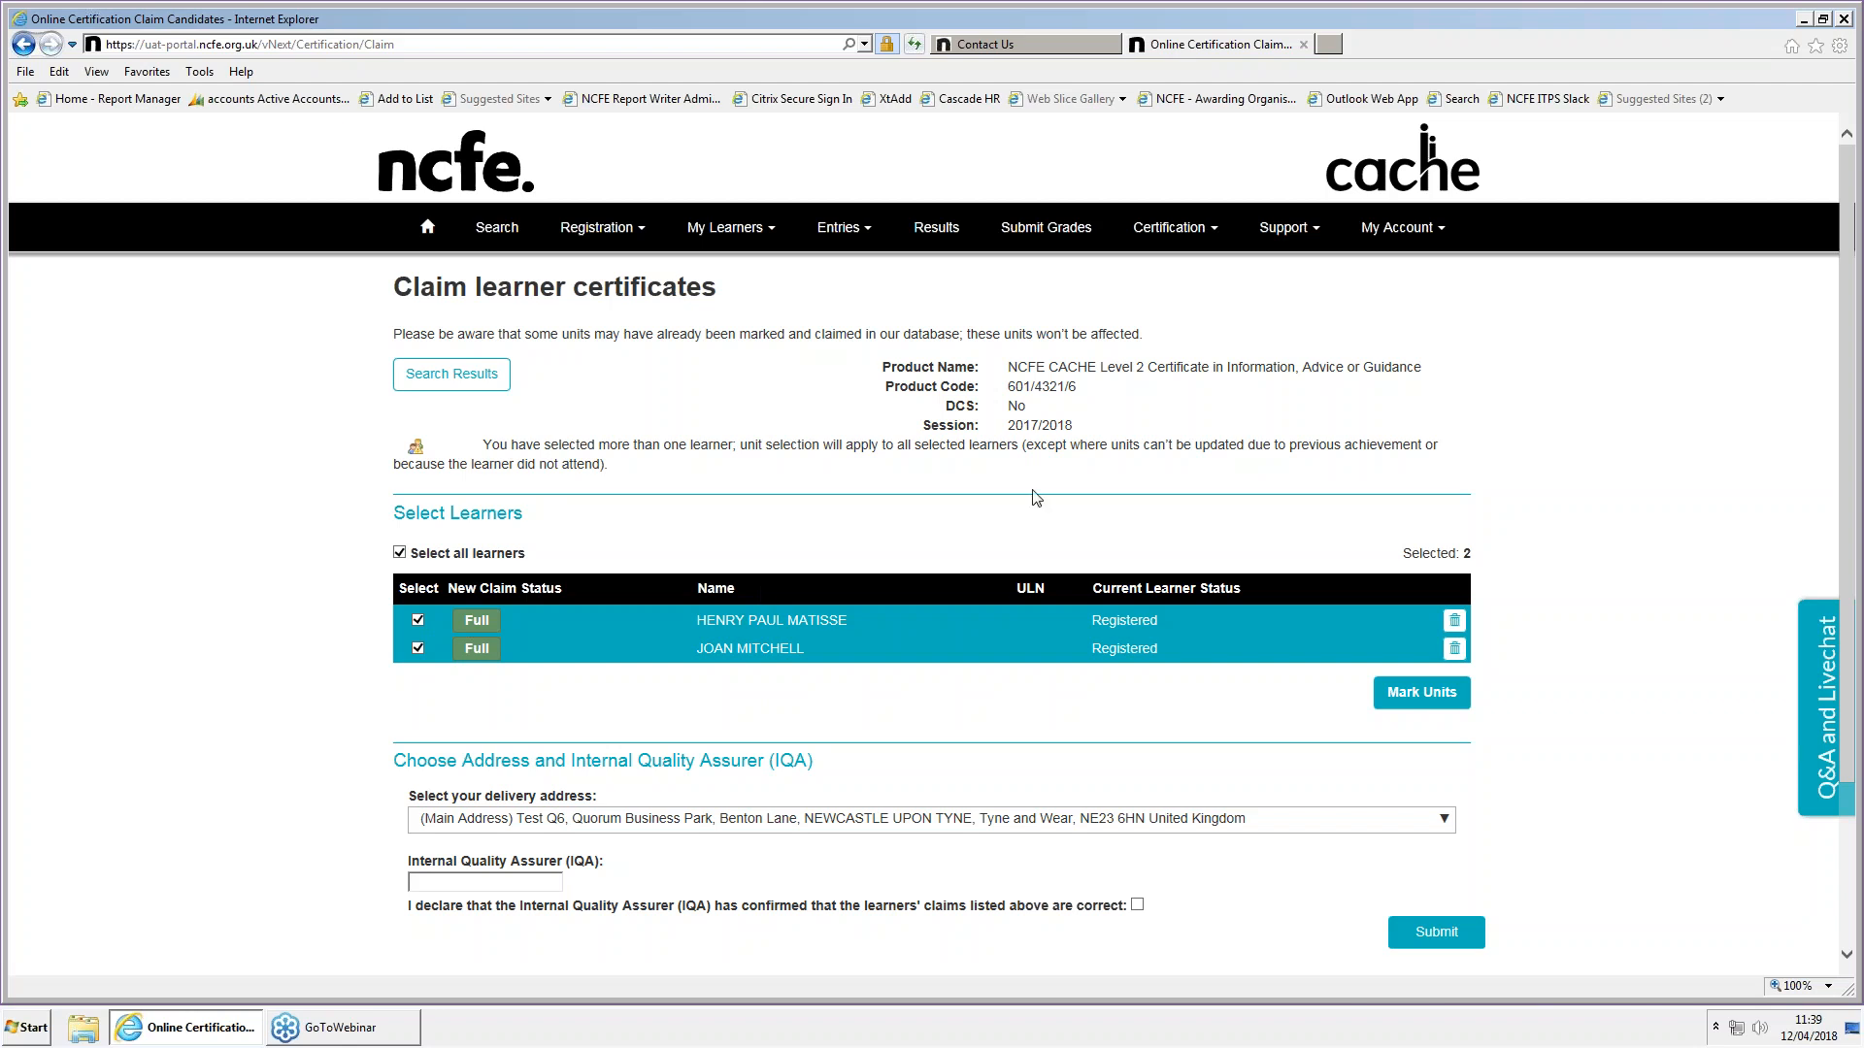
# Remove the second learner from the claim, then submit it for review with the Internal Quality Assurer's name and the correctness declaration accepted
pyautogui.click(1454, 648)
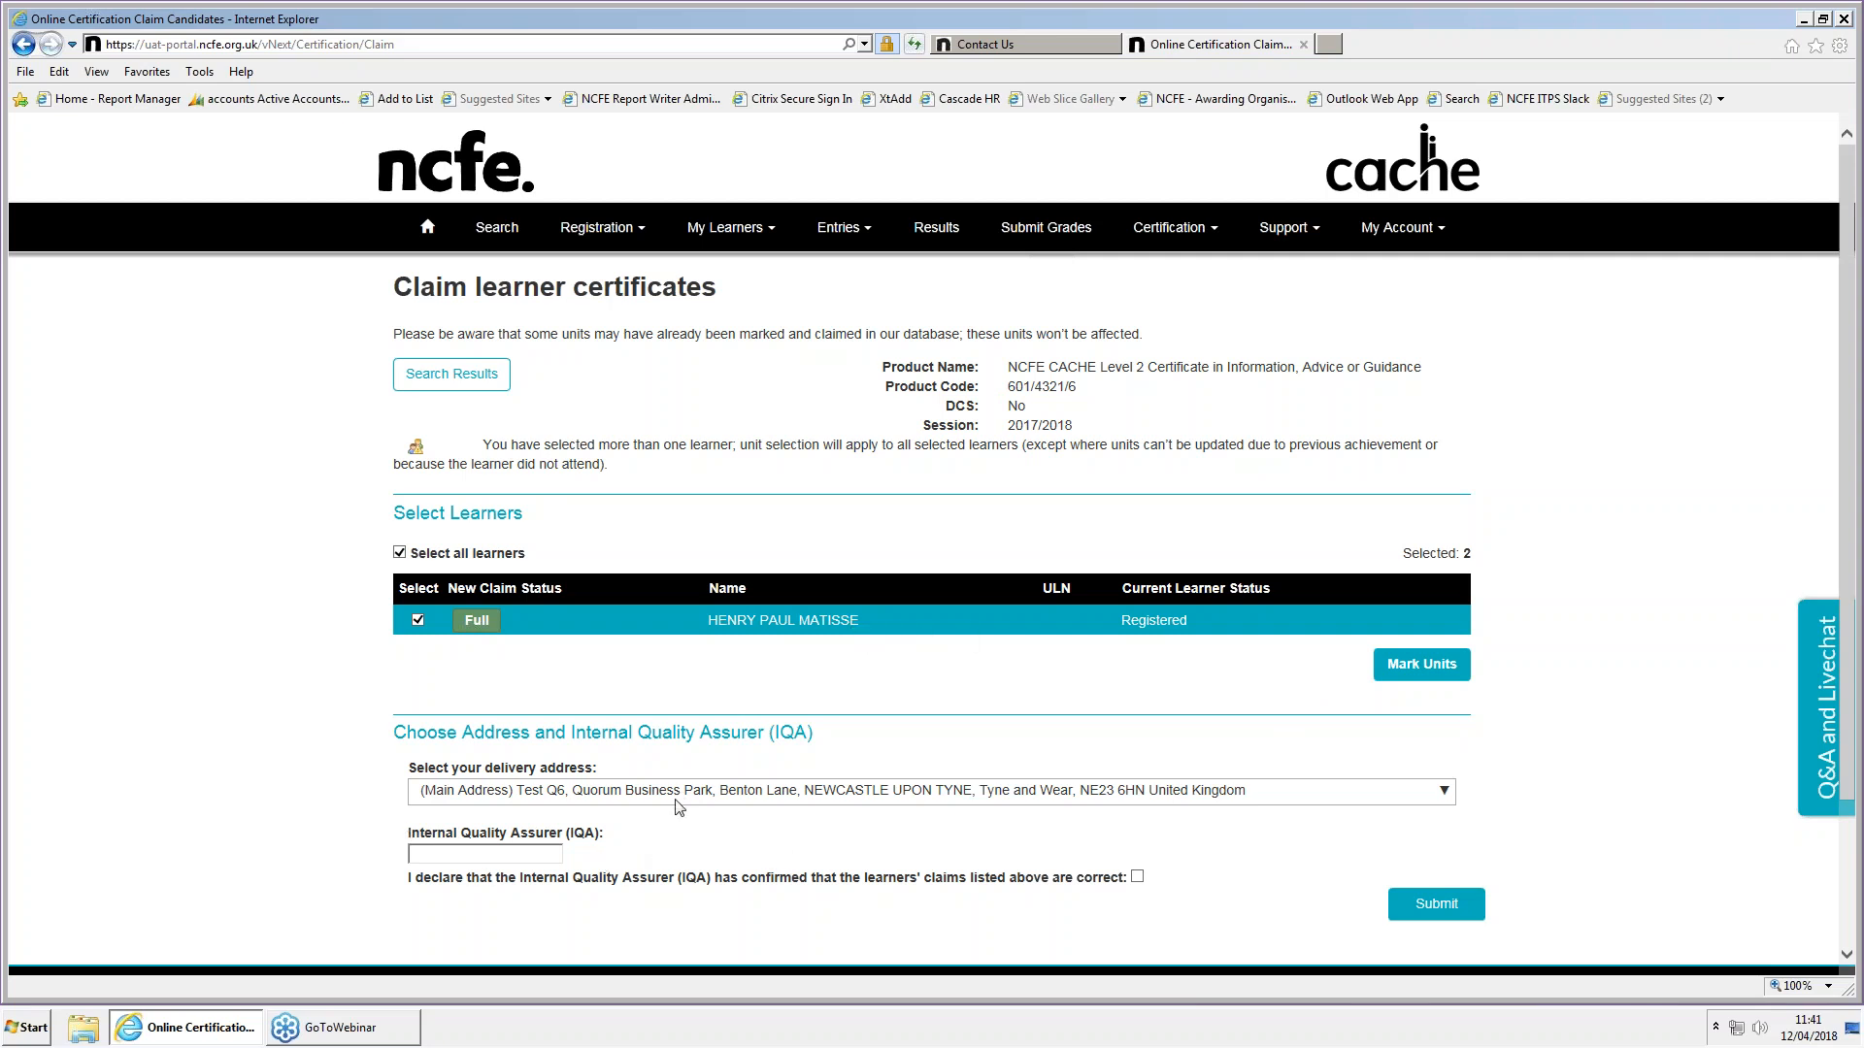
pyautogui.click(475, 853)
pyautogui.write('Betty')
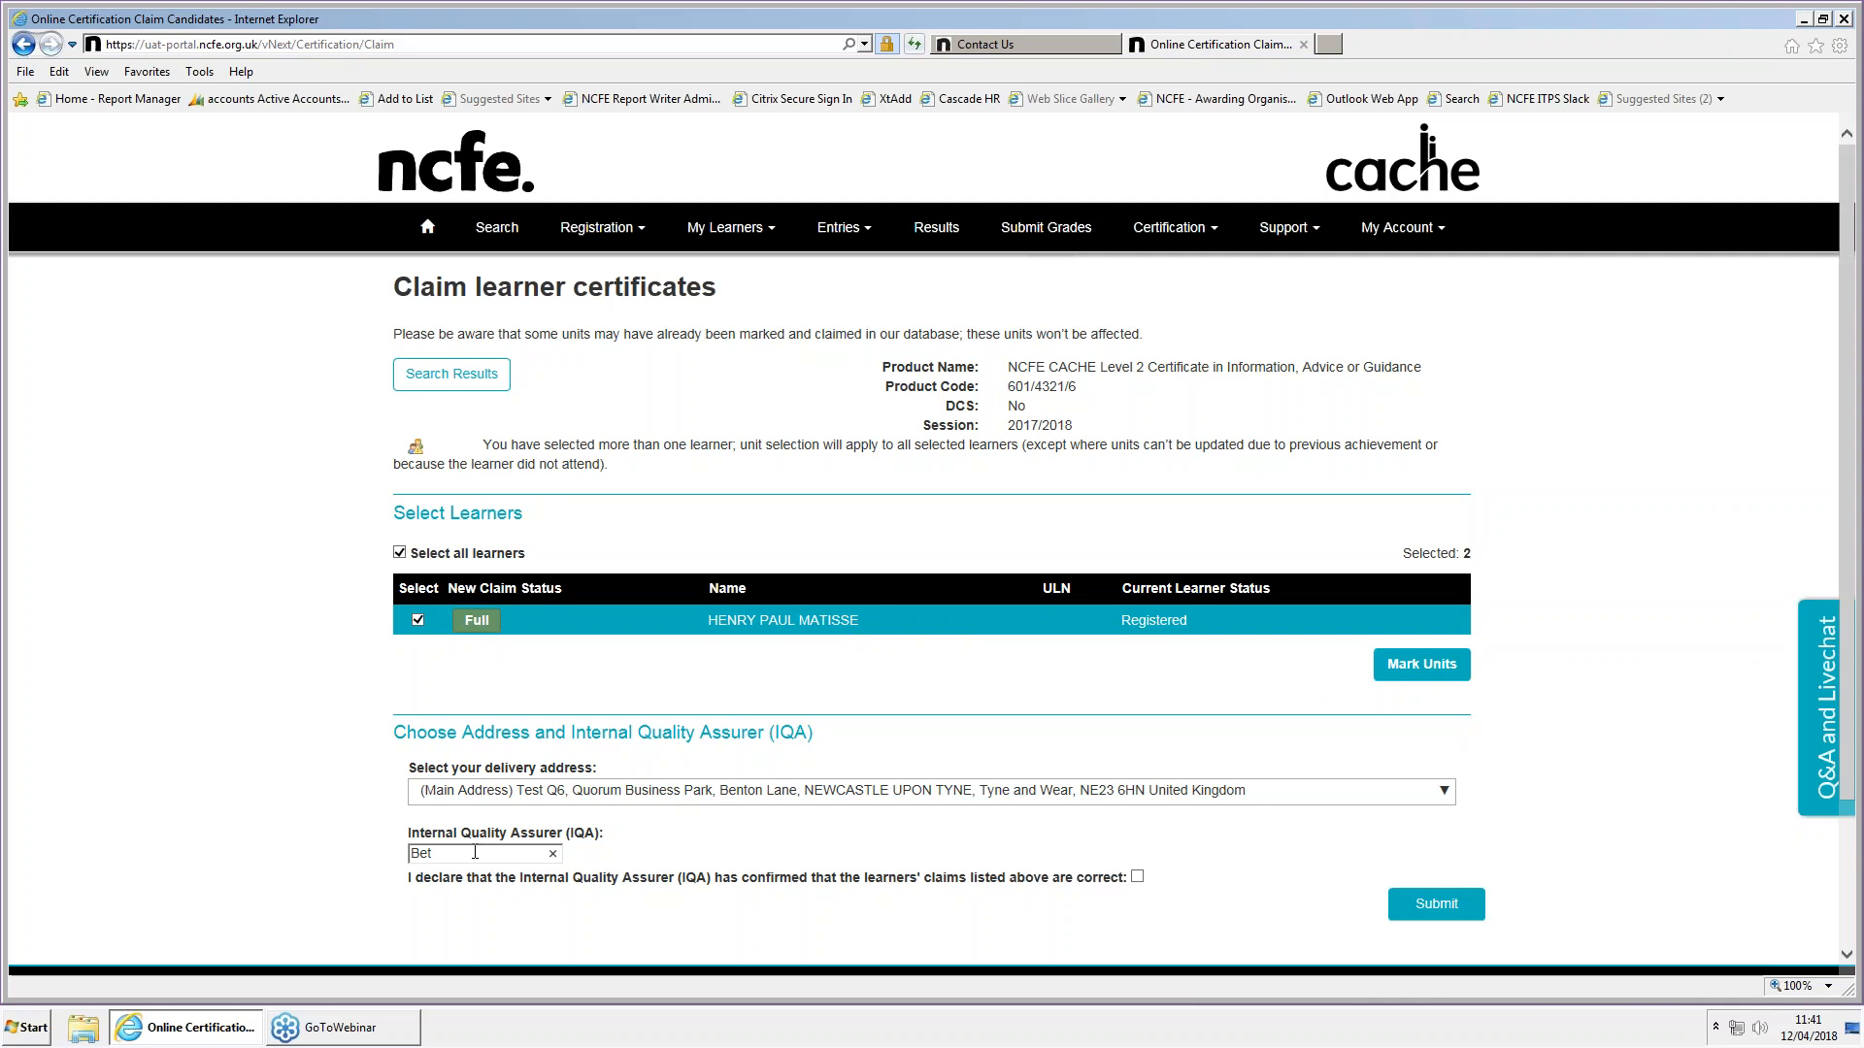
pyautogui.click(1137, 876)
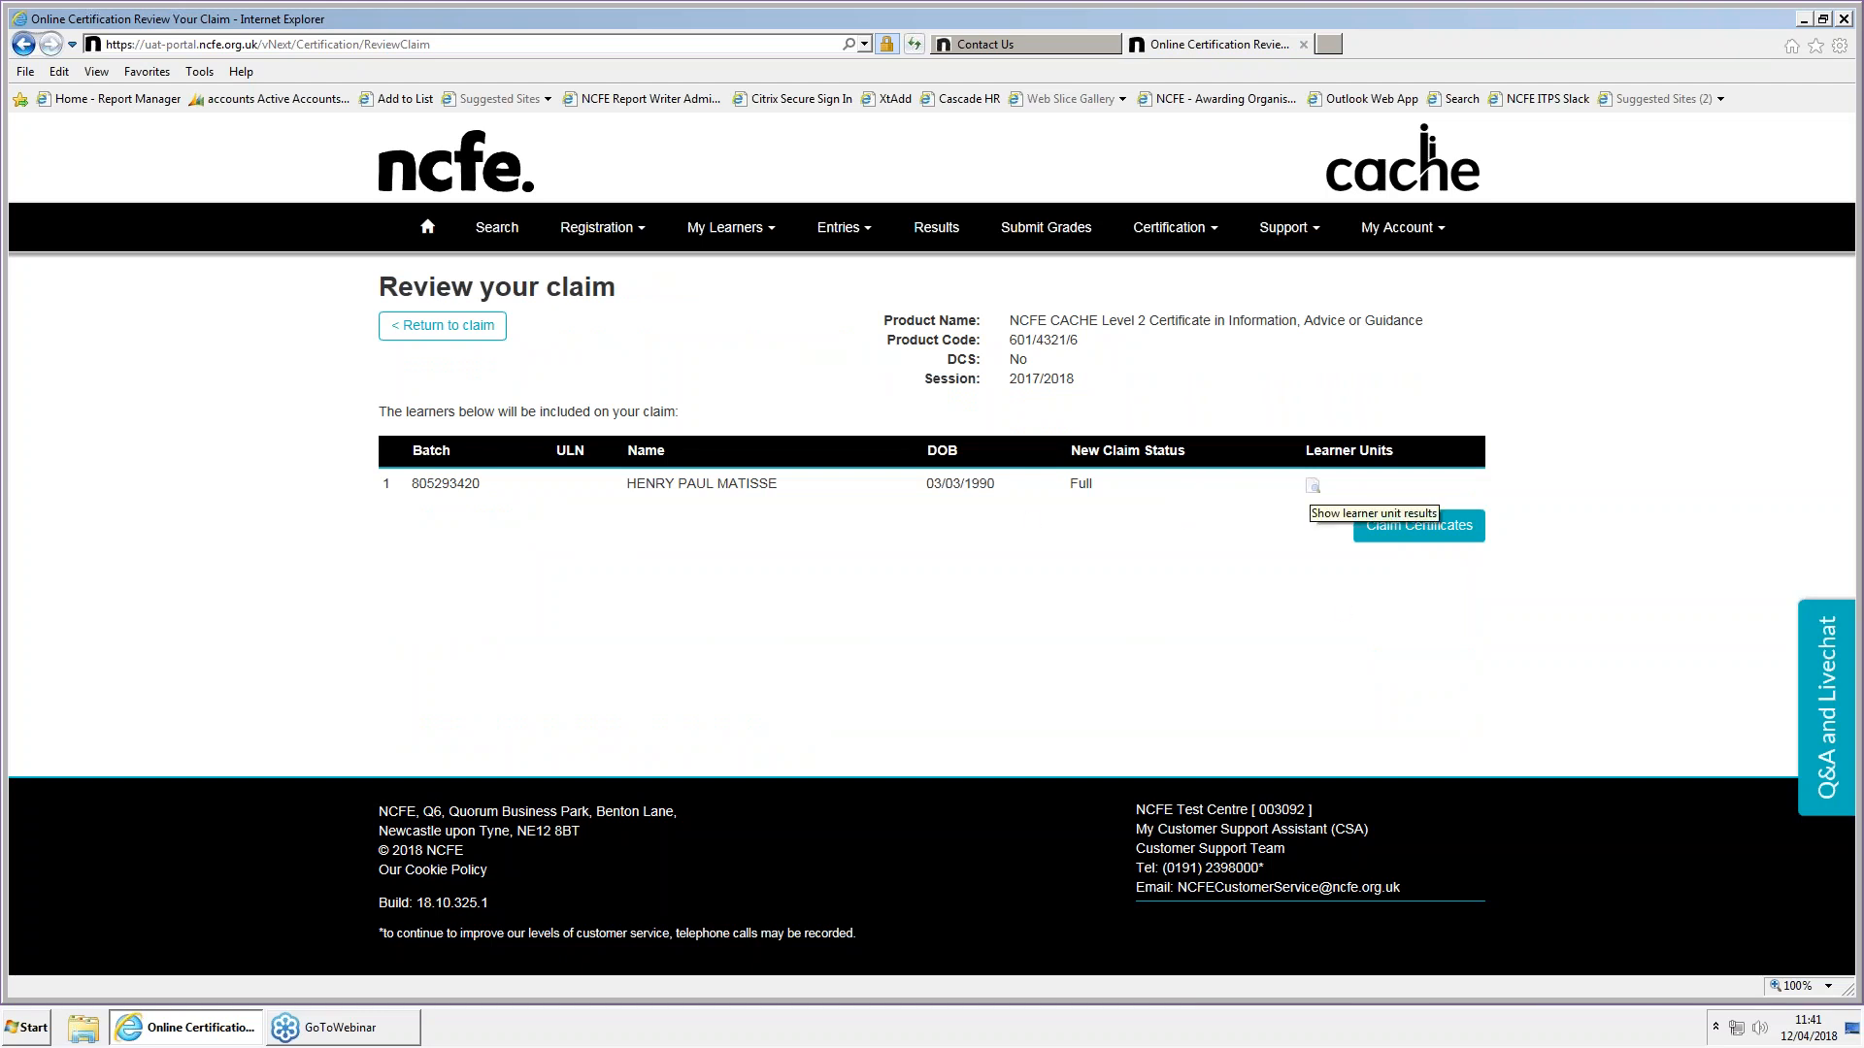
# Review the remaining learner's unit results and claim the certificates
pyautogui.click(1313, 485)
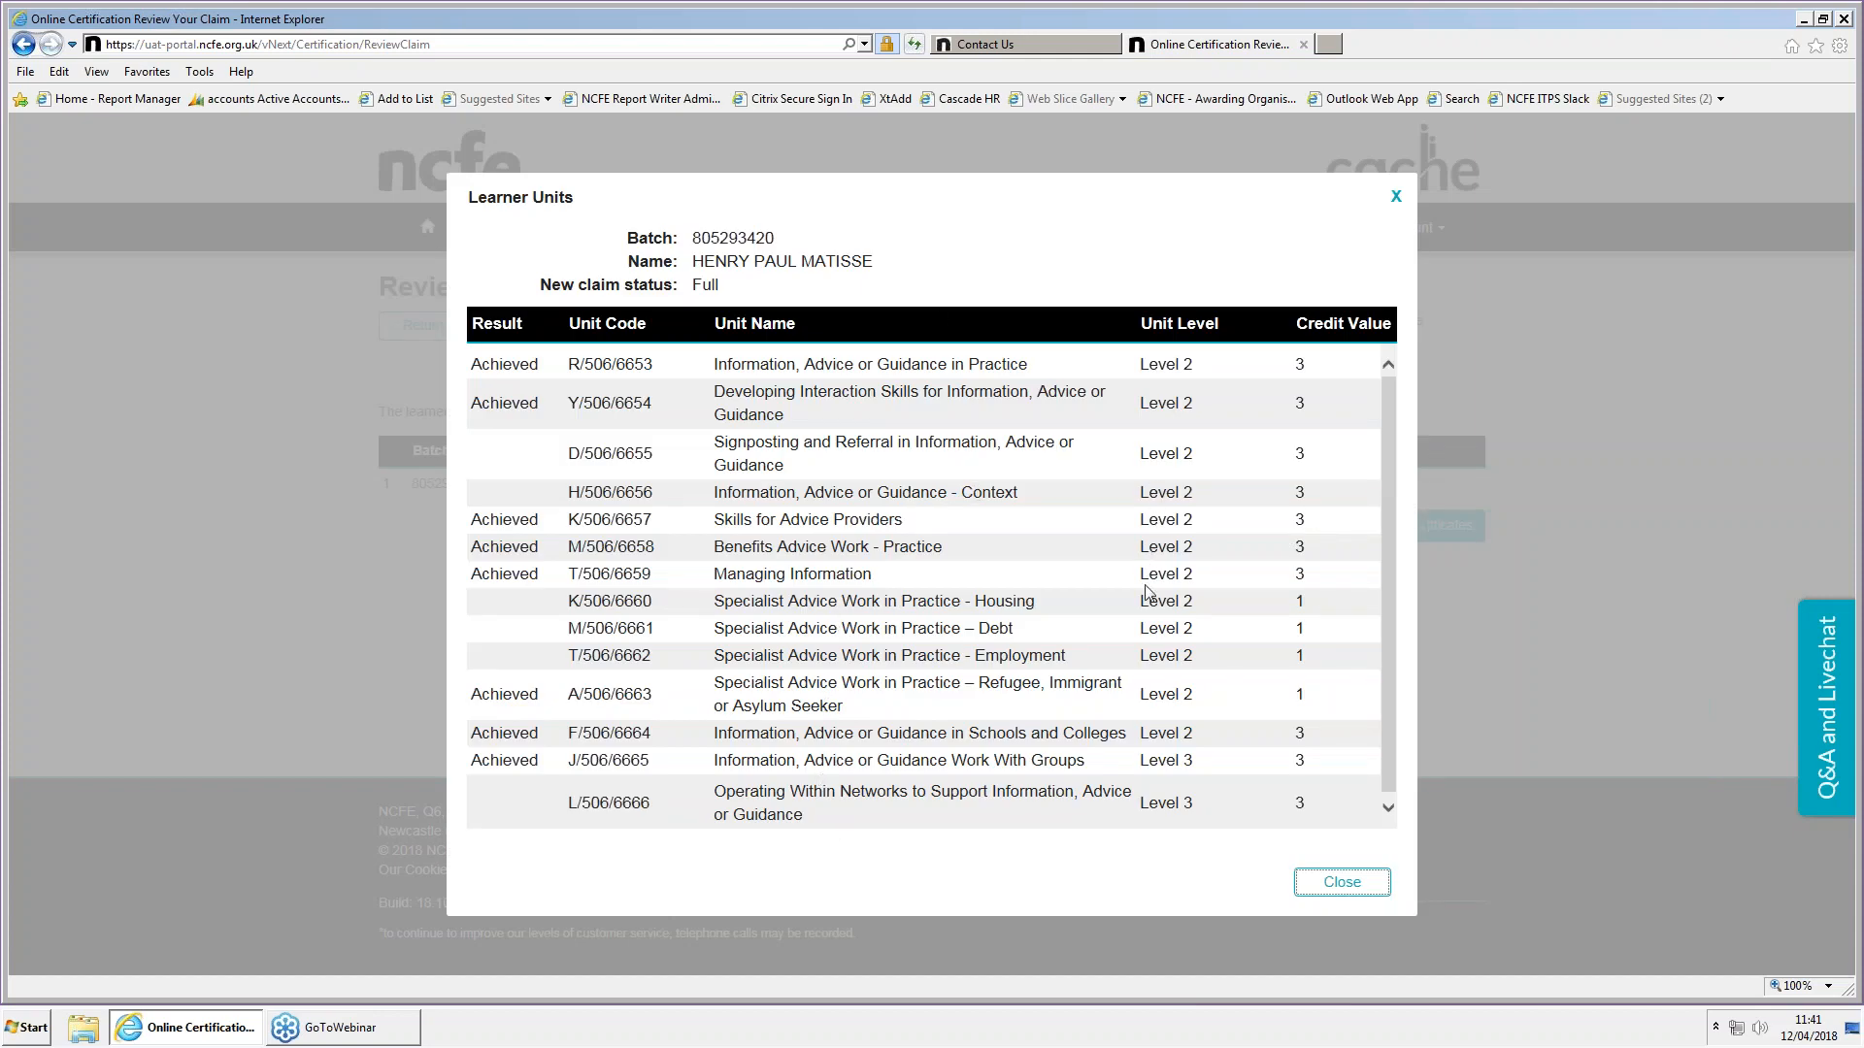
pyautogui.click(1342, 885)
pyautogui.click(1419, 547)
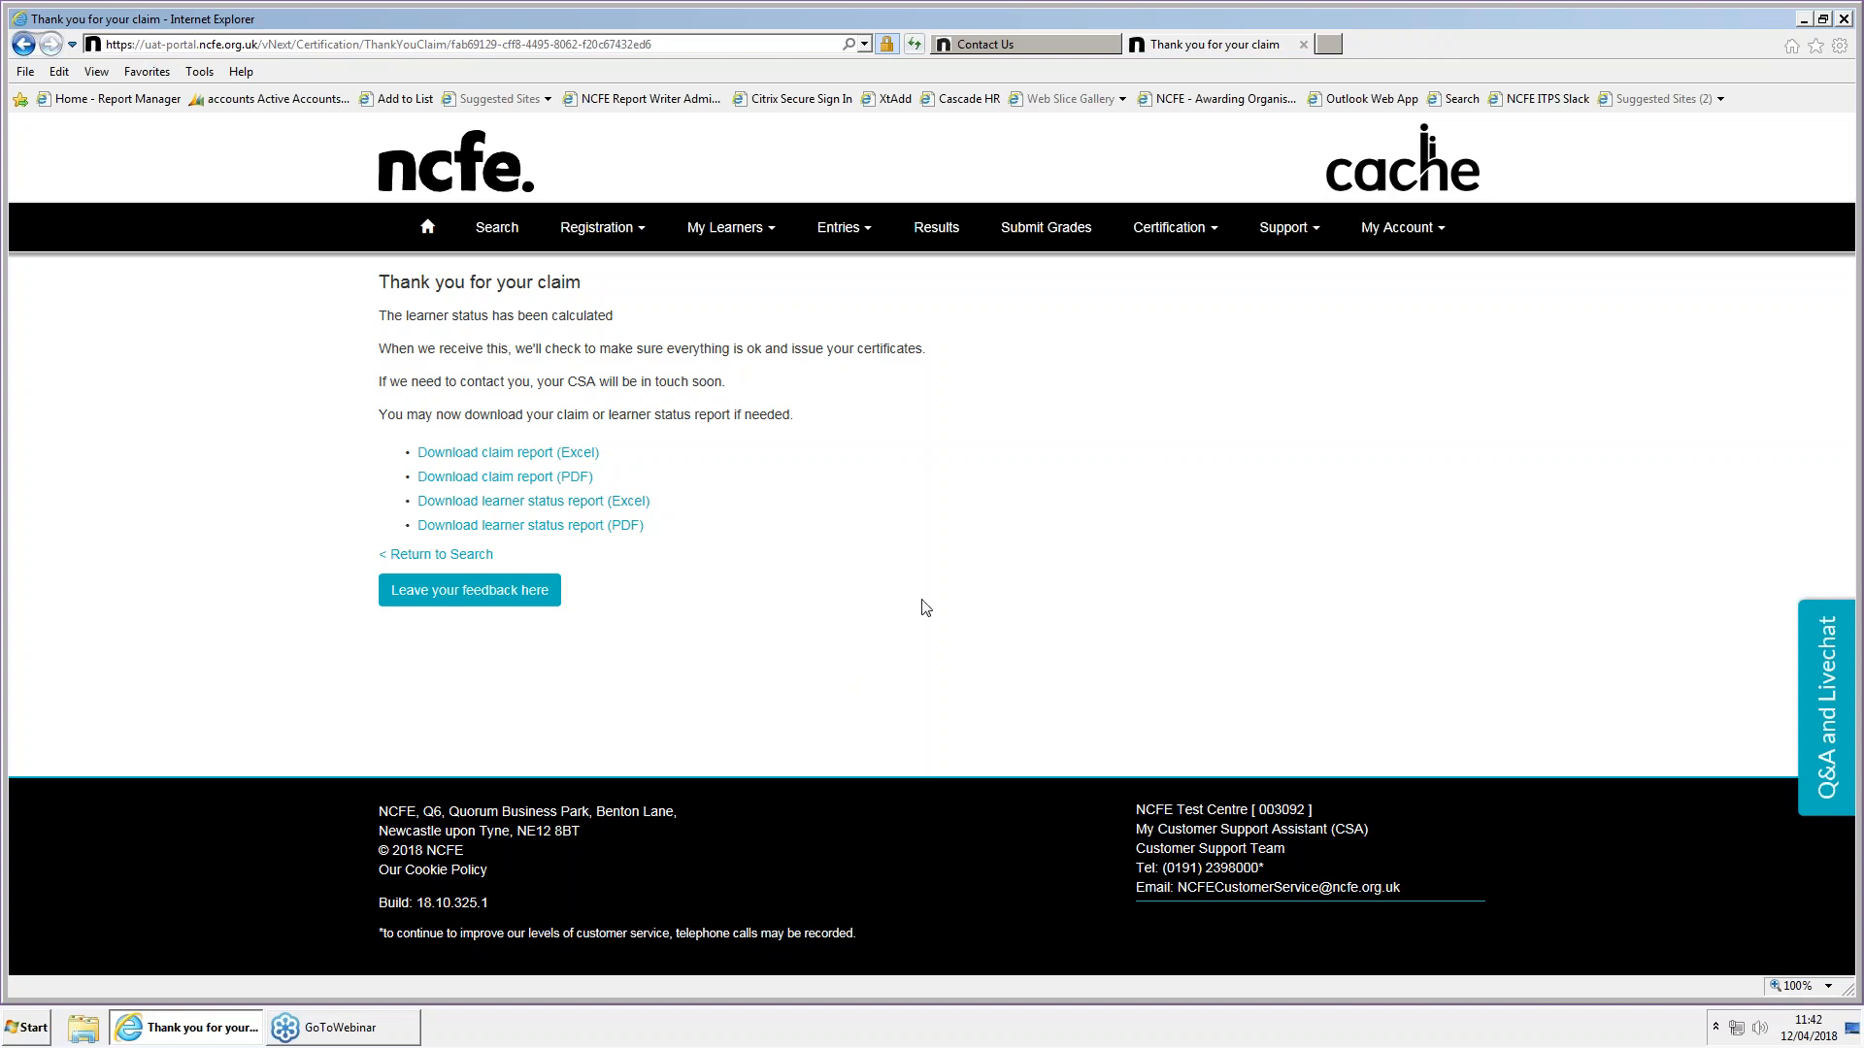
# Switch to the already open NCFE Contact Us page
pyautogui.click(1029, 44)
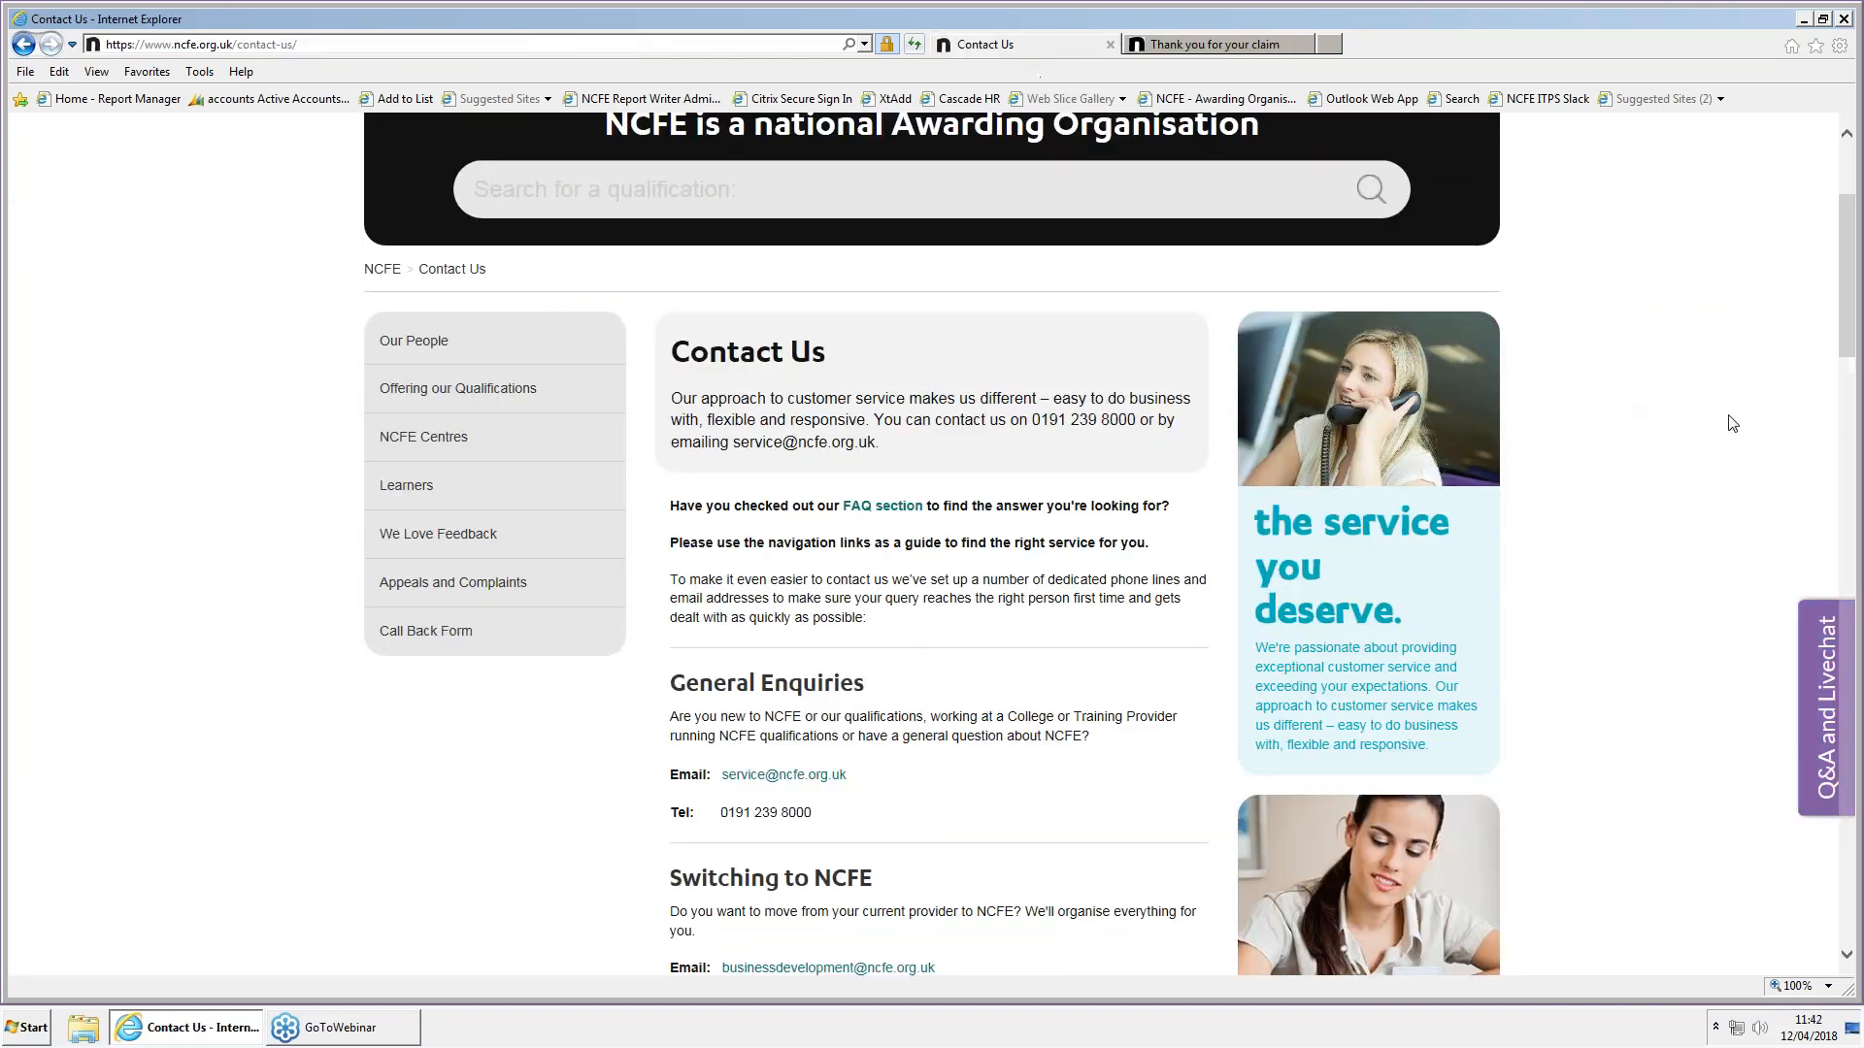